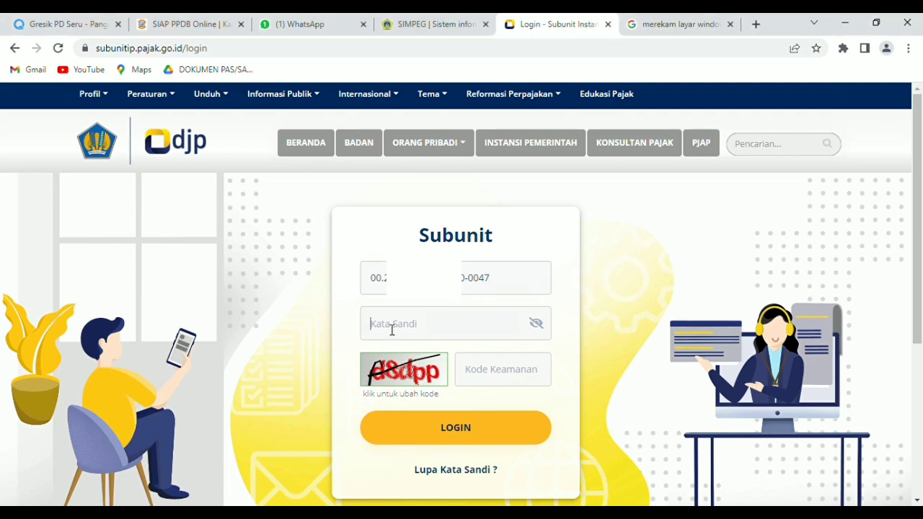
- Log in to the subunit account with the password and security code, then open the Pasal 21 slip list
{"action": "key", "text": "ctrl+v"}
{"action": "type", "text": "d"}
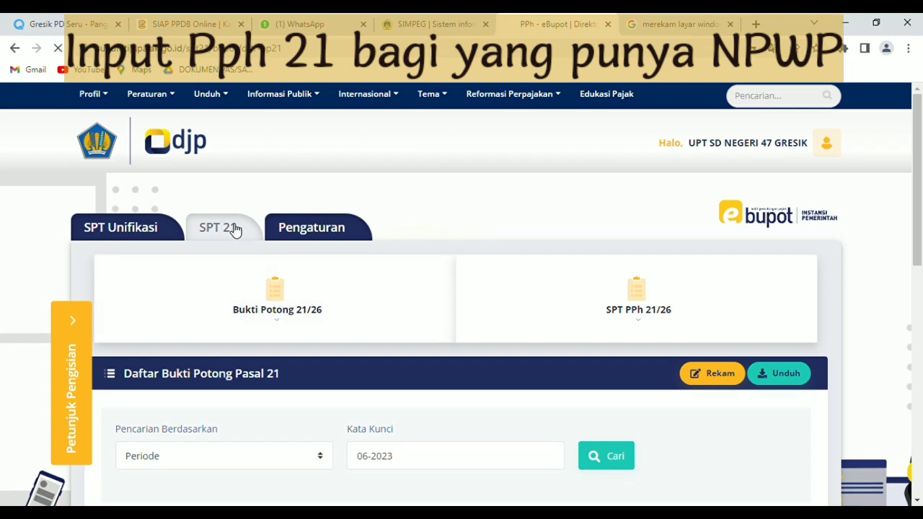
- Start a new Pasal 21 slip for tax year 2023, period Mei
{"action": "scroll", "coordinate": [469, 200], "scroll_direction": "down", "scroll_amount": 2}
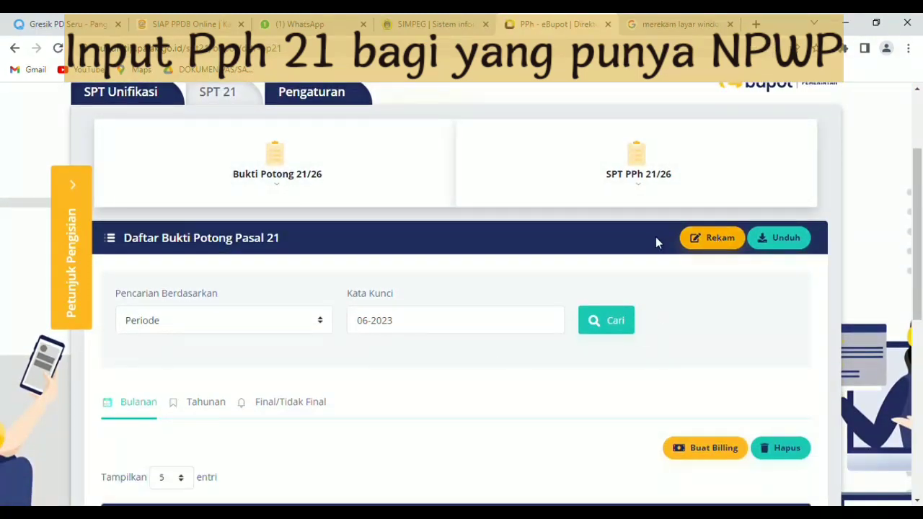
{"action": "left_click", "coordinate": [710, 244]}
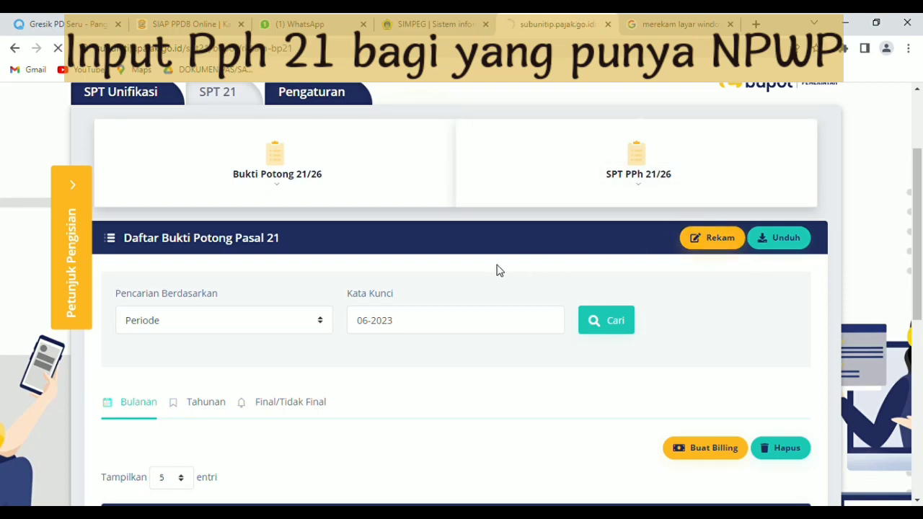
{"action": "scroll", "coordinate": [460, 311], "scroll_direction": "down", "scroll_amount": 2}
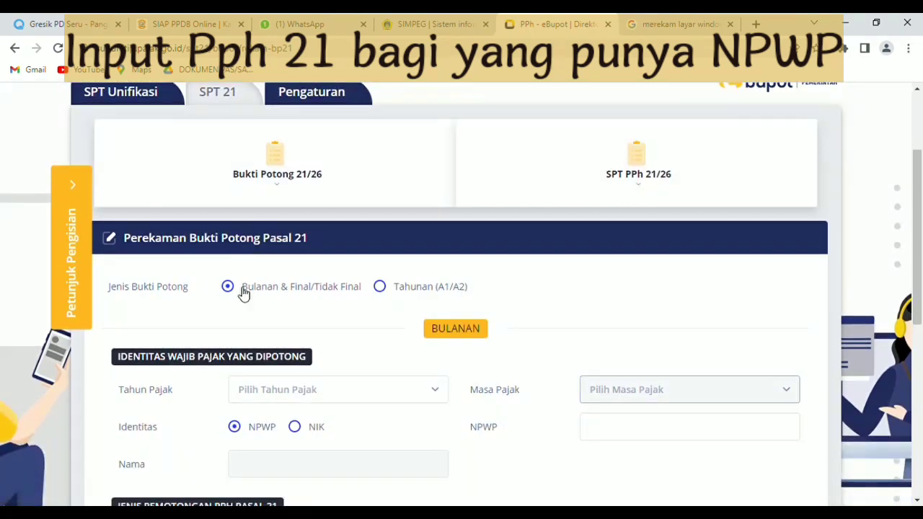
{"action": "scroll", "coordinate": [294, 330], "scroll_direction": "down", "scroll_amount": 1}
{"action": "left_click", "coordinate": [399, 330]}
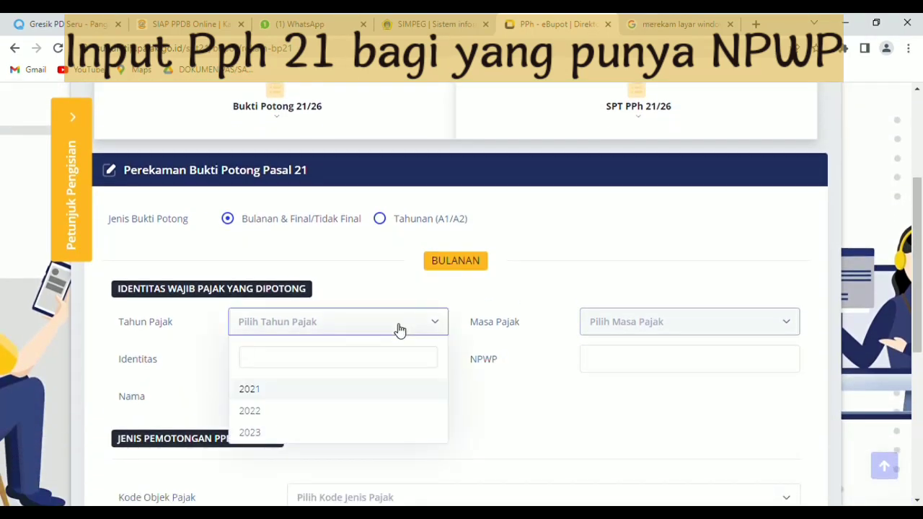
{"action": "left_click", "coordinate": [280, 434]}
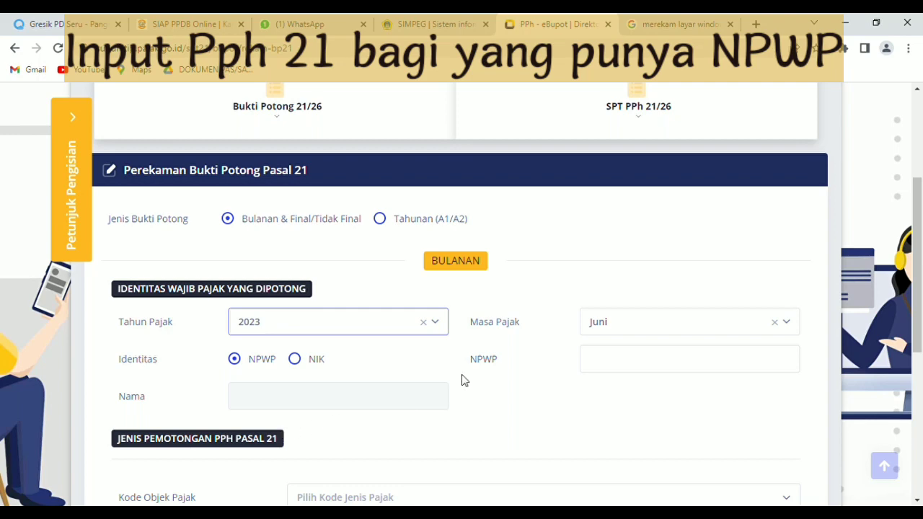
{"action": "left_click", "coordinate": [667, 326]}
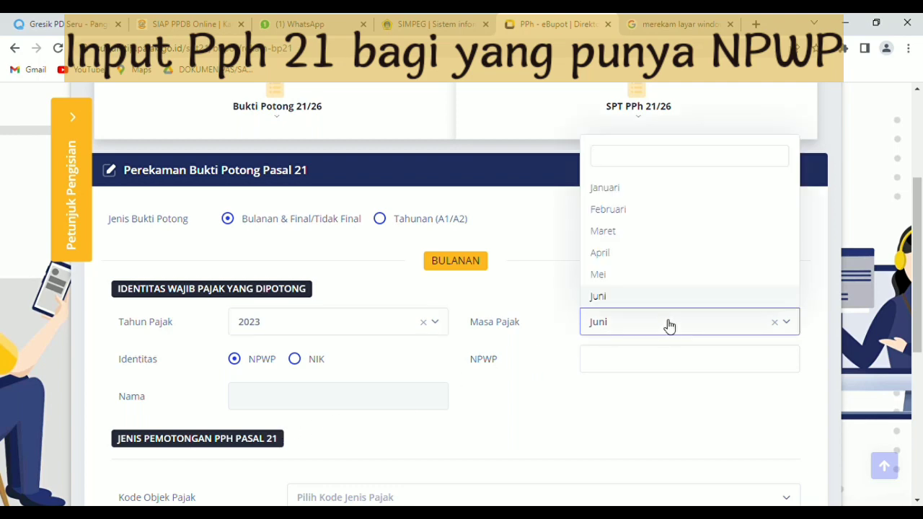
{"action": "left_click", "coordinate": [639, 278]}
- Keep NPWP as the recipient identity and enter the recipient's NPWP number
{"action": "scroll", "coordinate": [476, 343], "scroll_direction": "down", "scroll_amount": 1}
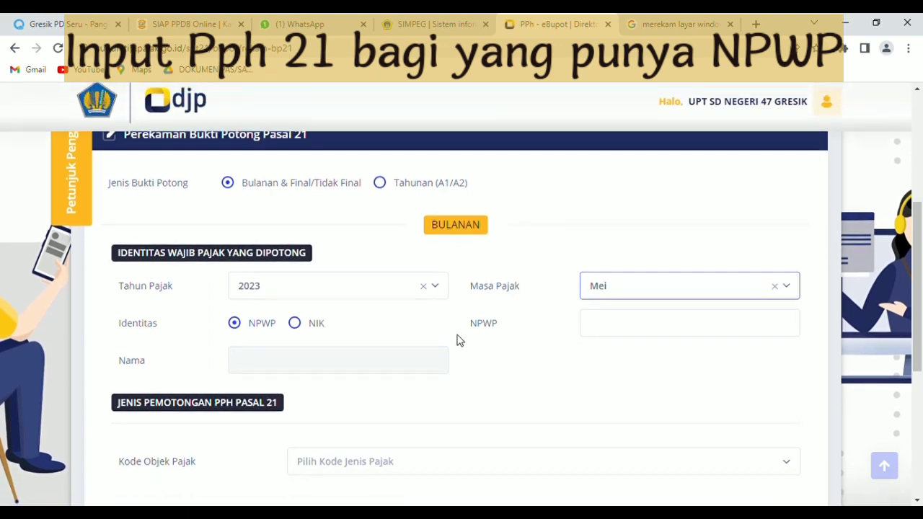
{"action": "left_click", "coordinate": [302, 324]}
{"action": "left_click", "coordinate": [239, 324]}
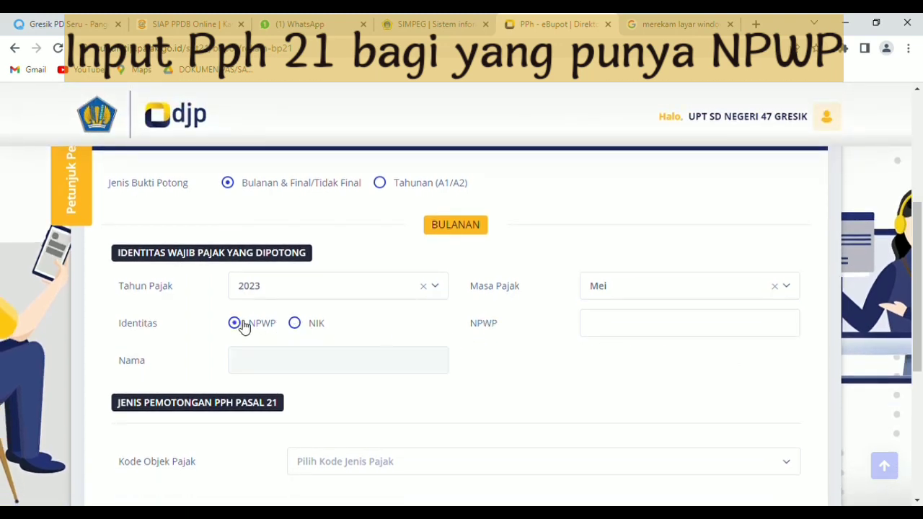
{"action": "left_click", "coordinate": [599, 326]}
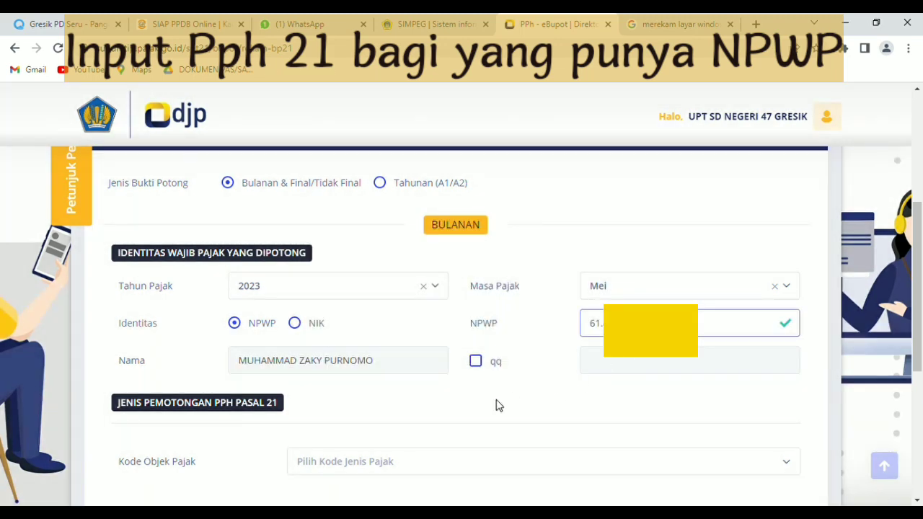
- Choose tax object code 21-100-99 for other non-final income
{"action": "scroll", "coordinate": [455, 395], "scroll_direction": "down", "scroll_amount": 3}
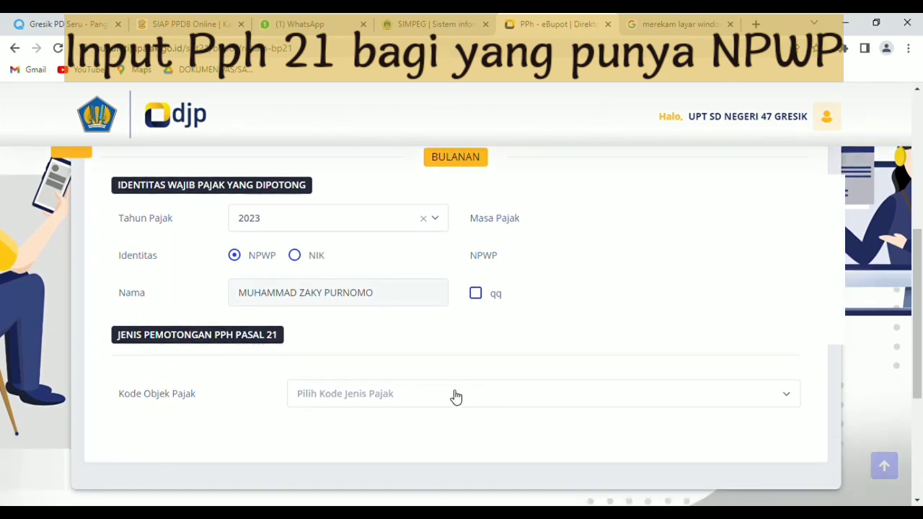
{"action": "left_click", "coordinate": [402, 261]}
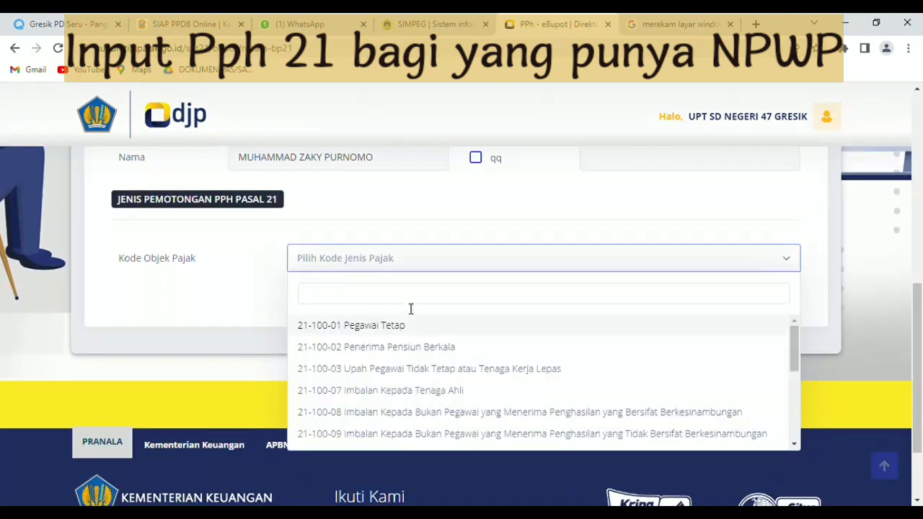
{"action": "scroll", "coordinate": [409, 342], "scroll_direction": "down", "scroll_amount": 3}
{"action": "scroll", "coordinate": [408, 342], "scroll_direction": "down", "scroll_amount": 1}
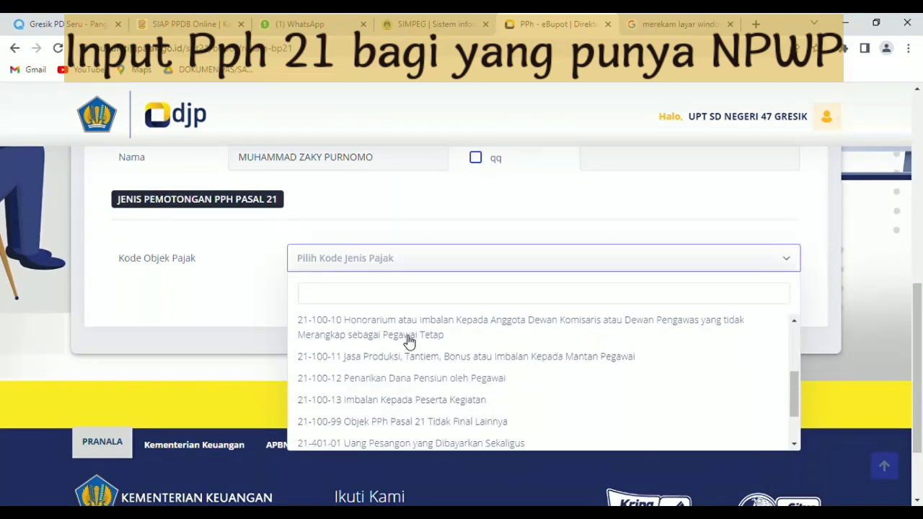
{"action": "left_click", "coordinate": [432, 422]}
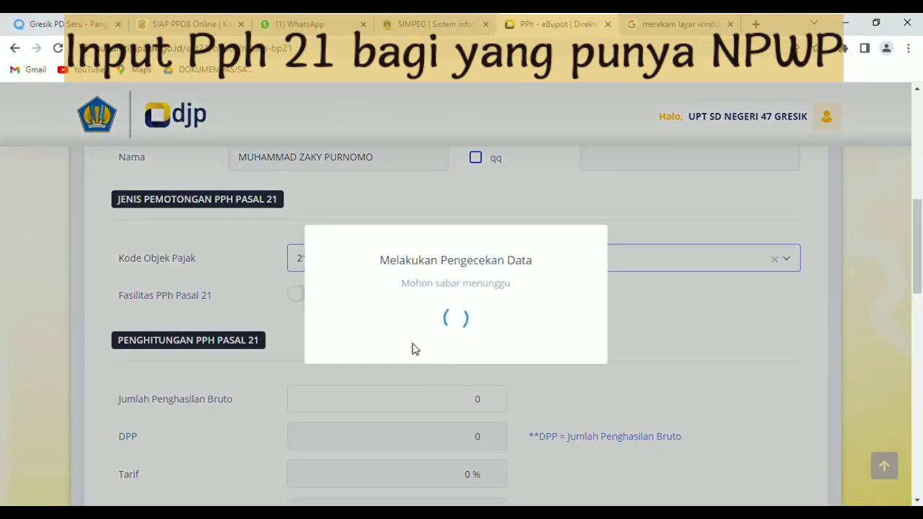
- Enter gross income of 250.000, yielding 12.500 PPh Pasal 21 at 5%
{"action": "scroll", "coordinate": [455, 327], "scroll_direction": "down", "scroll_amount": 2}
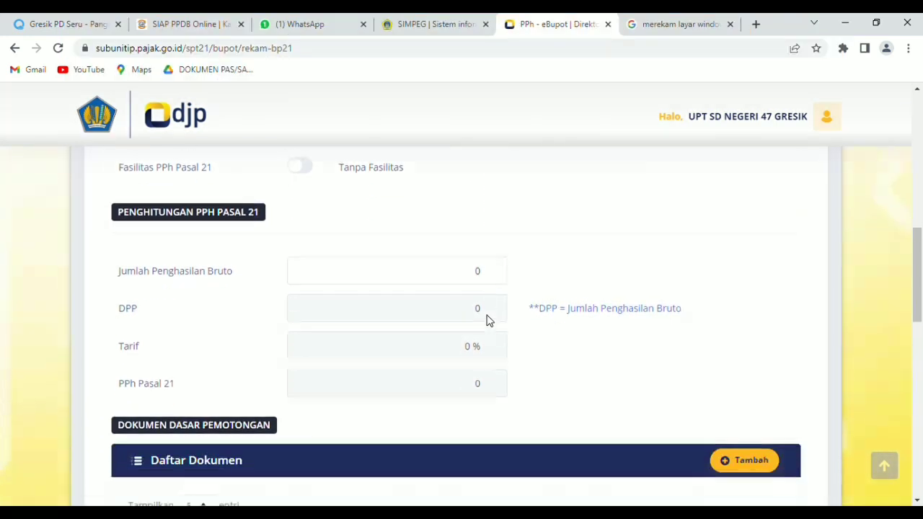
{"action": "left_click", "coordinate": [481, 267]}
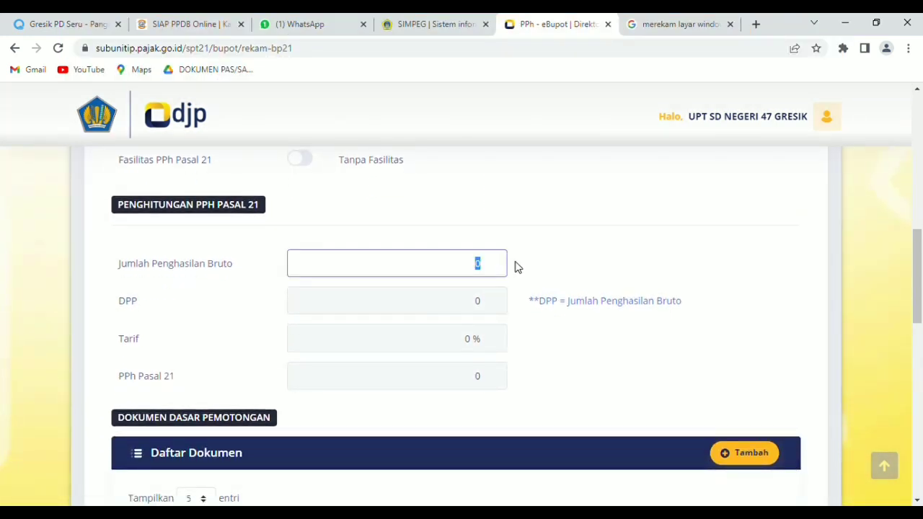
{"action": "type", "text": "250.000"}
{"action": "left_click", "coordinate": [575, 346]}
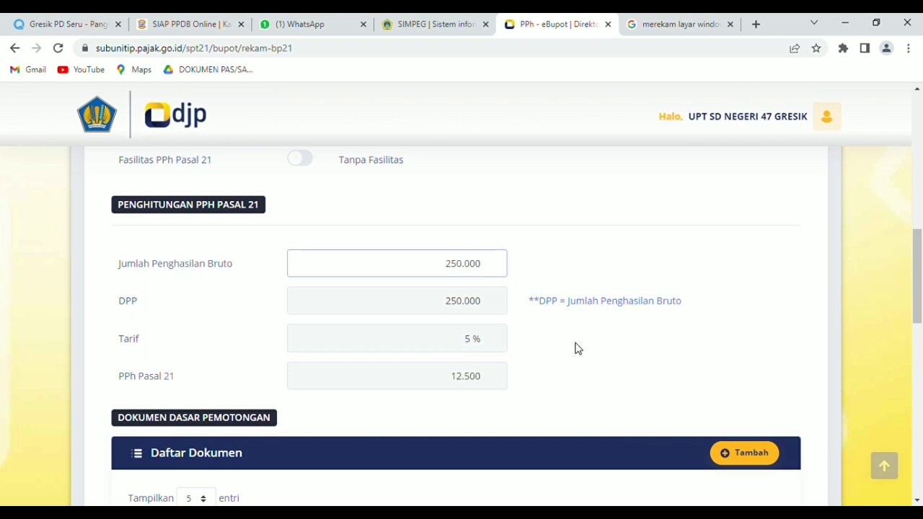
{"action": "scroll", "coordinate": [569, 336], "scroll_direction": "down", "scroll_amount": 2}
{"action": "scroll", "coordinate": [565, 289], "scroll_direction": "up", "scroll_amount": 1}
{"action": "scroll", "coordinate": [565, 289], "scroll_direction": "up", "scroll_amount": 1}
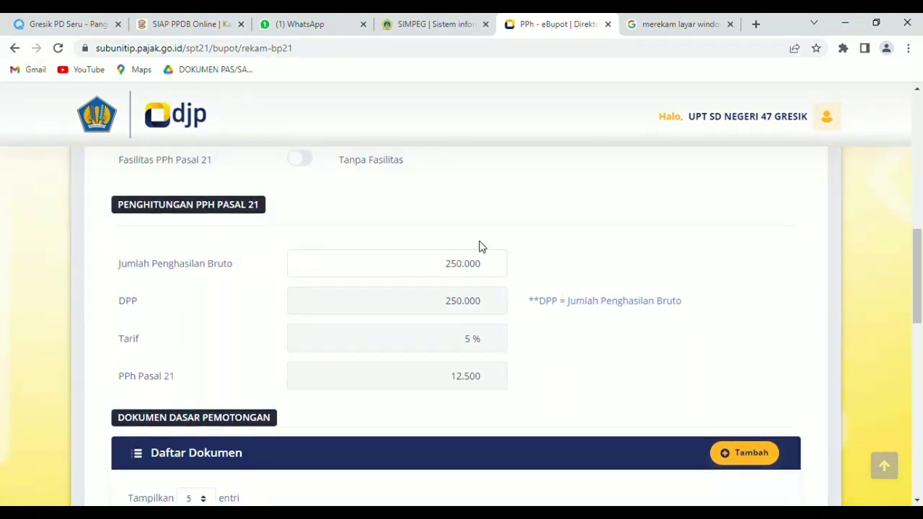
{"action": "scroll", "coordinate": [552, 390], "scroll_direction": "down", "scroll_amount": 2}
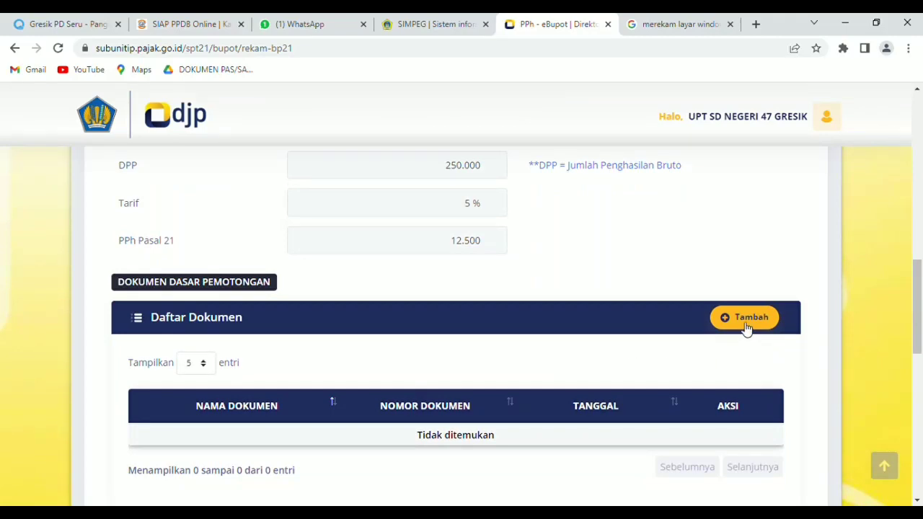
- Add a Bukti Pembayaran document BPU132 dated 30/05/2023 as the slip's supporting document
{"action": "left_click", "coordinate": [757, 321]}
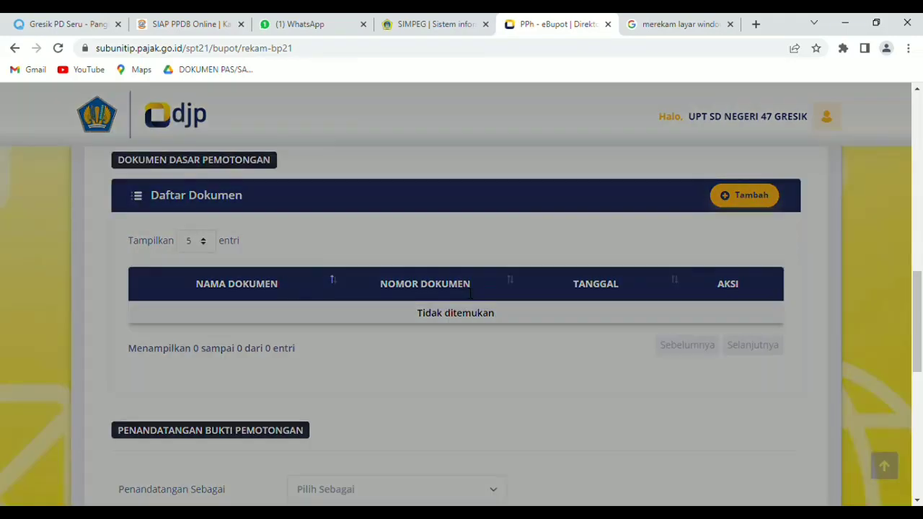
{"action": "left_click", "coordinate": [503, 250]}
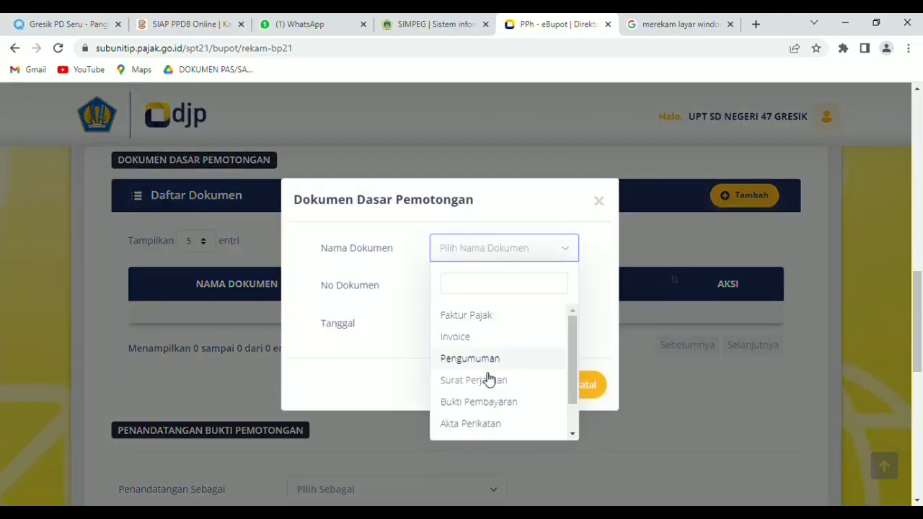
{"action": "left_click", "coordinate": [477, 407]}
{"action": "left_click", "coordinate": [468, 296]}
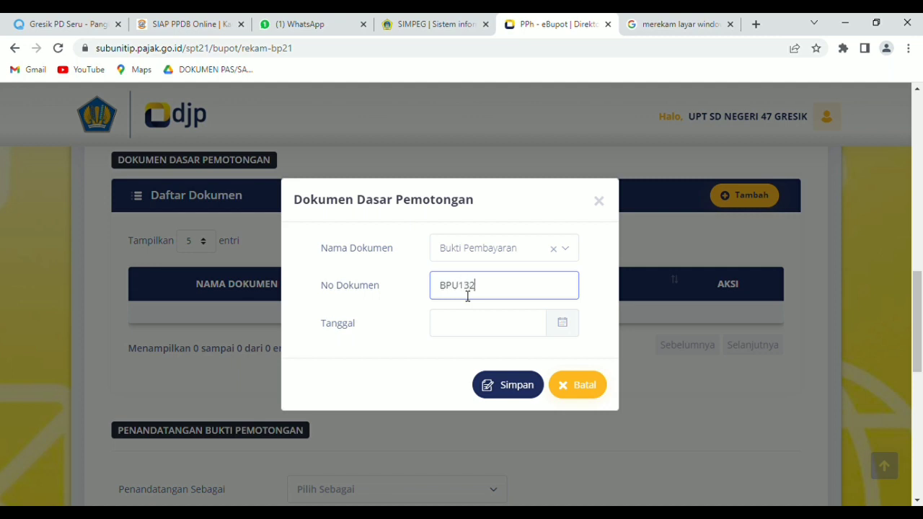
{"action": "left_click", "coordinate": [487, 333]}
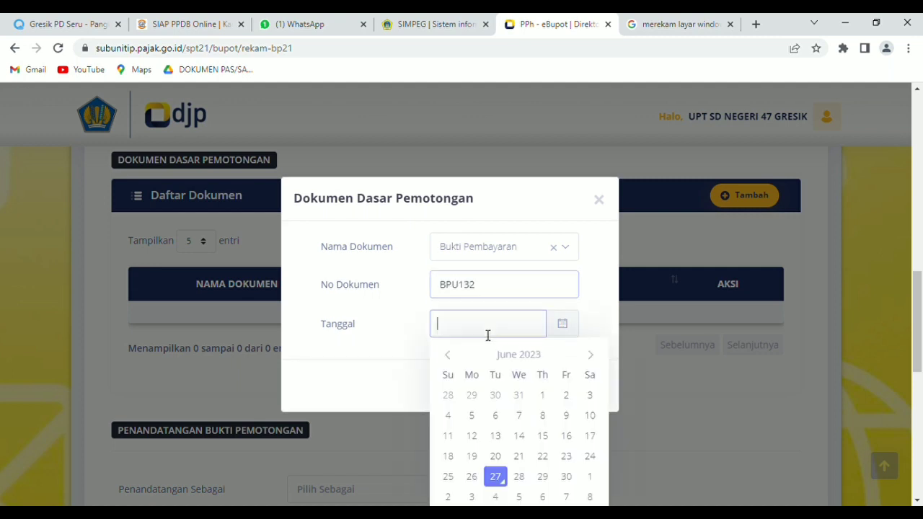
{"action": "left_click", "coordinate": [448, 357]}
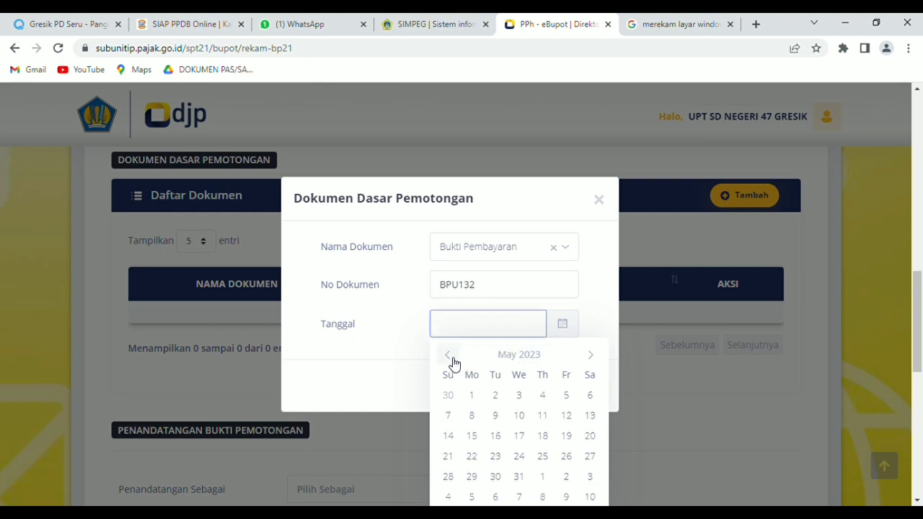
{"action": "left_click", "coordinate": [499, 478]}
{"action": "left_click", "coordinate": [519, 386]}
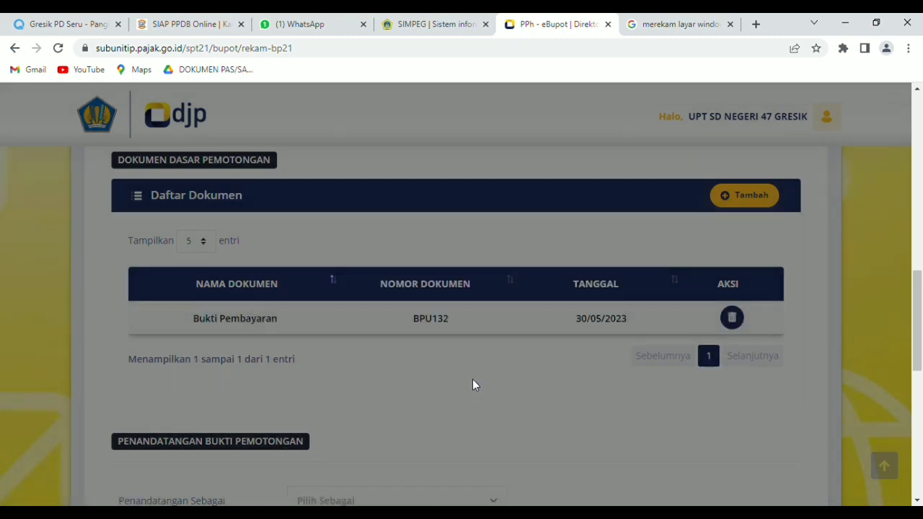
{"action": "scroll", "coordinate": [472, 379], "scroll_direction": "up", "scroll_amount": 2}
{"action": "scroll", "coordinate": [472, 384], "scroll_direction": "down", "scroll_amount": 5}
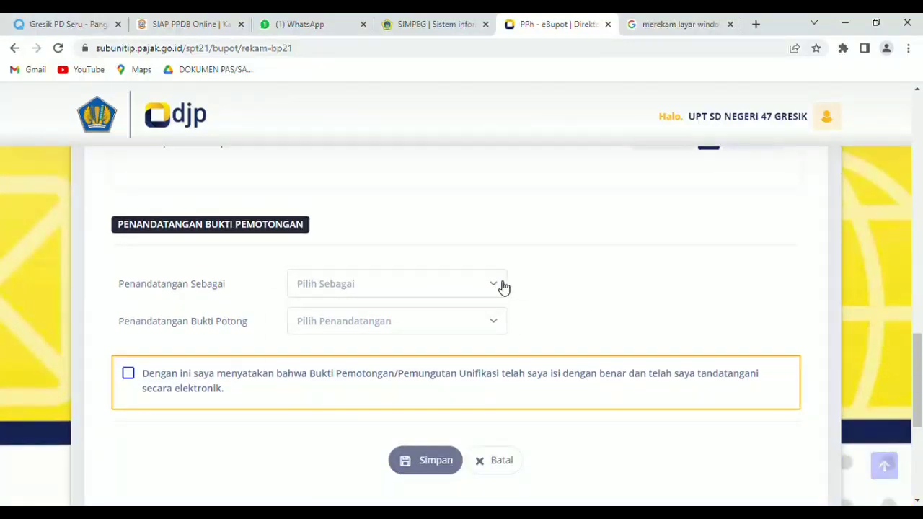
- Set the signer role to Pengurus and pick the signing official
{"action": "left_click", "coordinate": [499, 290]}
{"action": "left_click", "coordinate": [366, 352]}
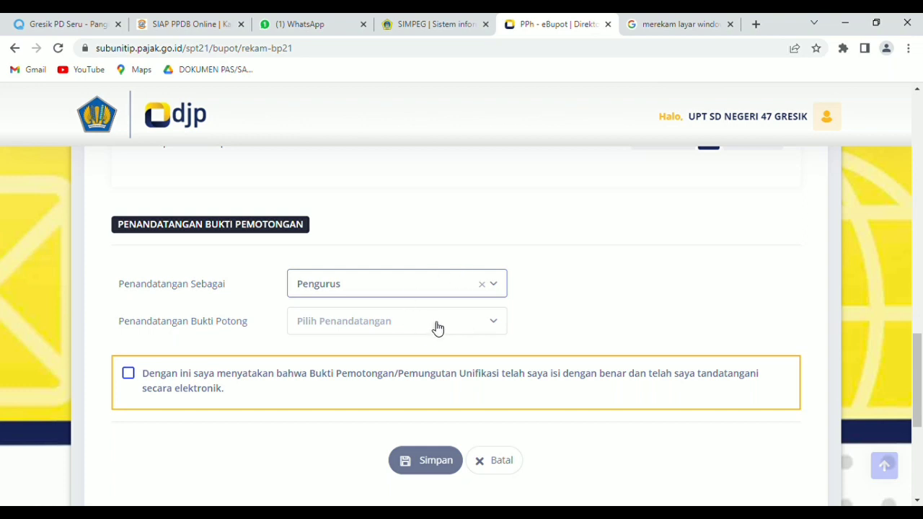
{"action": "left_click", "coordinate": [435, 324]}
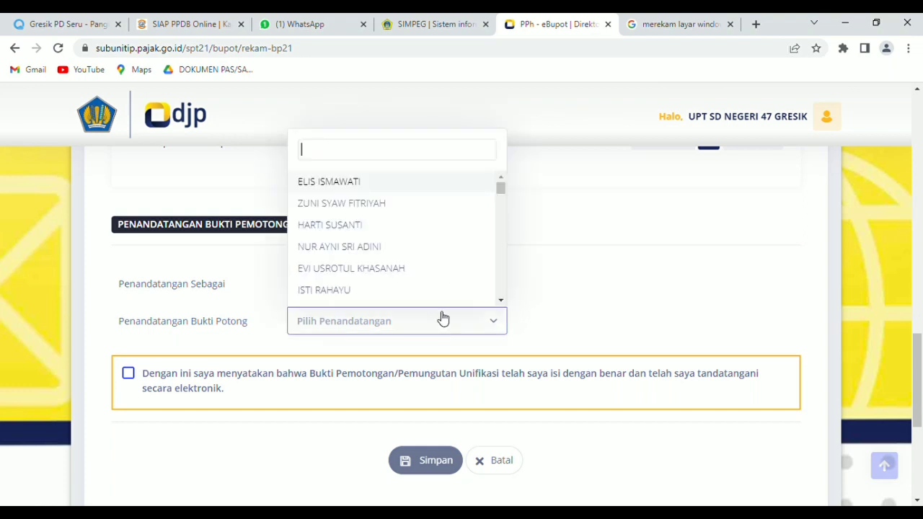
{"action": "left_click", "coordinate": [377, 271]}
{"action": "scroll", "coordinate": [387, 303], "scroll_direction": "down", "scroll_amount": 1}
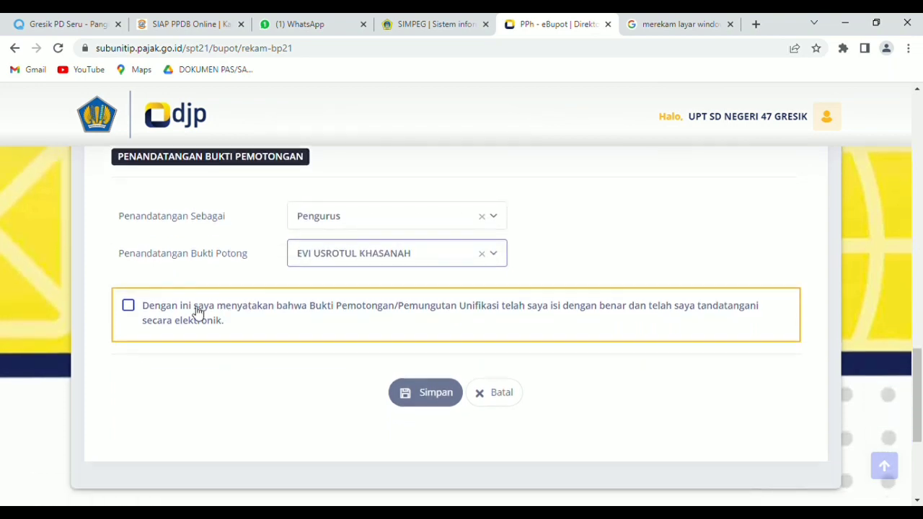
- Accept the truthfulness declaration, save the slip and acknowledge the success message
{"action": "left_click", "coordinate": [128, 305]}
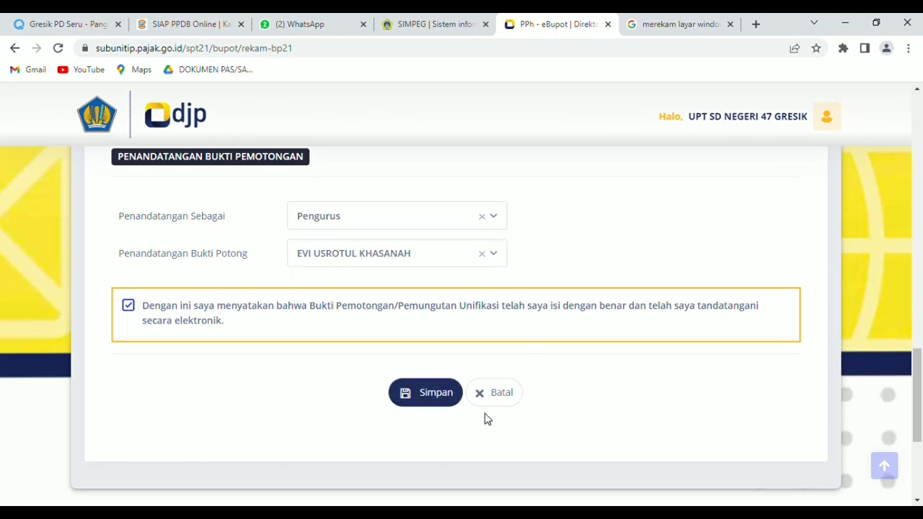
{"action": "left_click", "coordinate": [432, 395]}
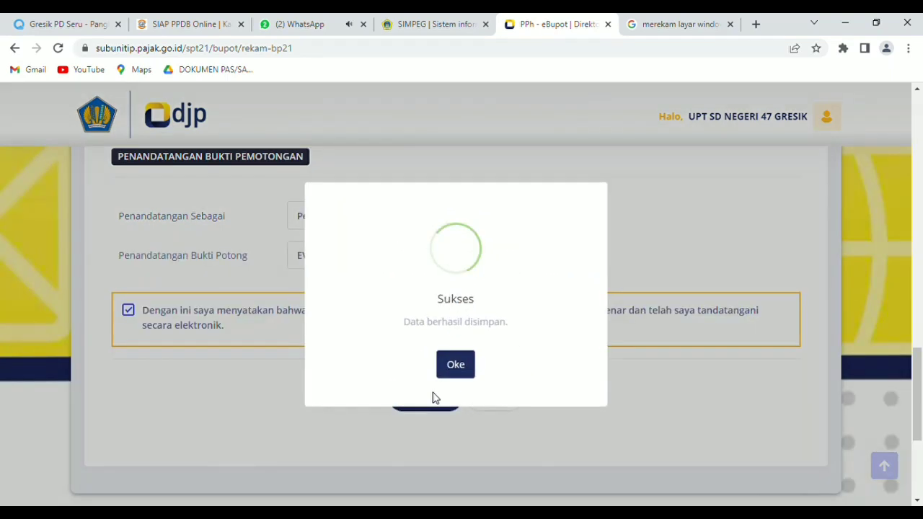
{"action": "left_click", "coordinate": [461, 368]}
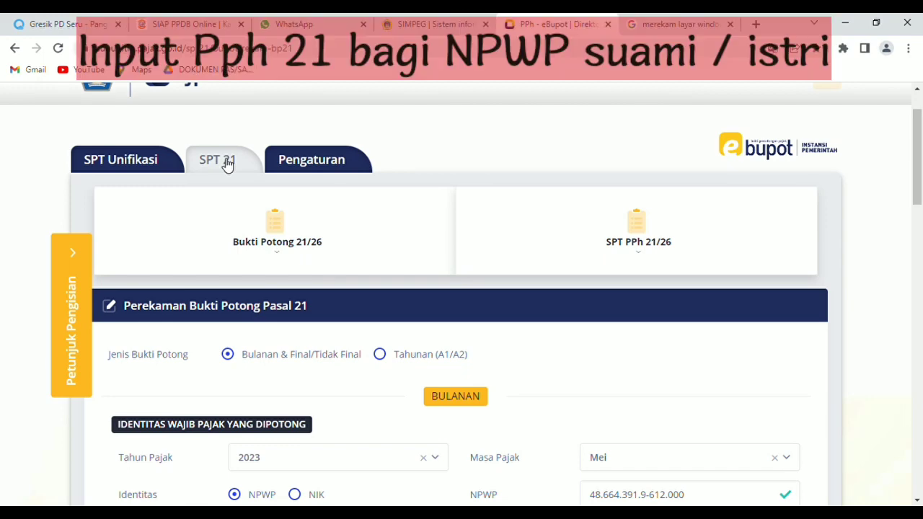
- From the SPT 21 section, start a new slip for tax year 2023, period Mei
{"action": "left_click", "coordinate": [226, 164]}
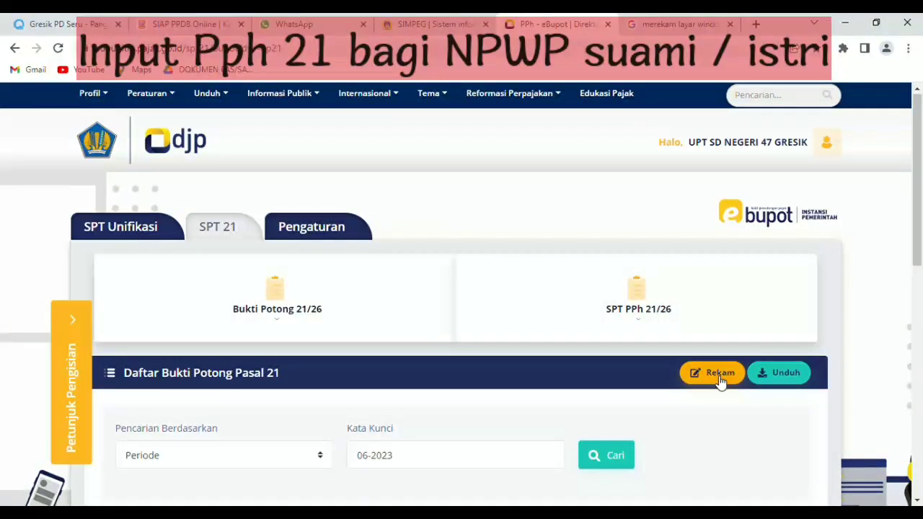
{"action": "left_click", "coordinate": [720, 373]}
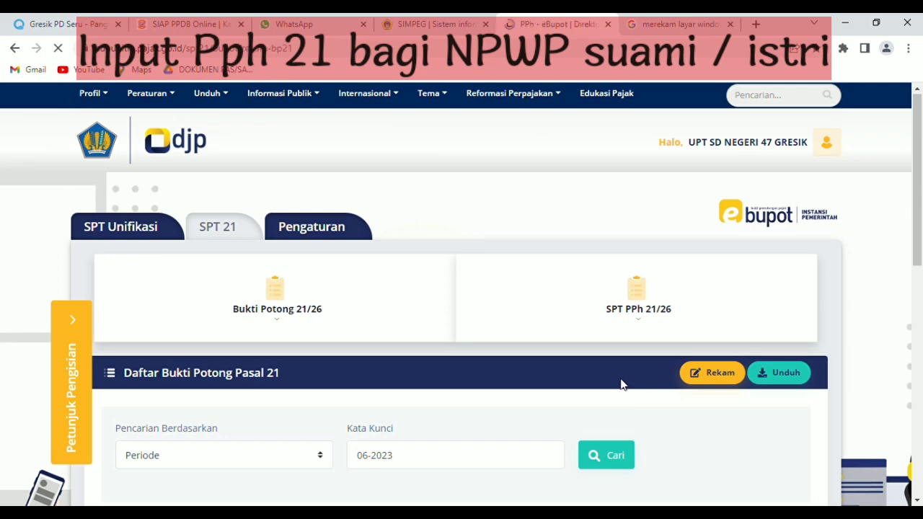
{"action": "scroll", "coordinate": [495, 332], "scroll_direction": "down", "scroll_amount": 2}
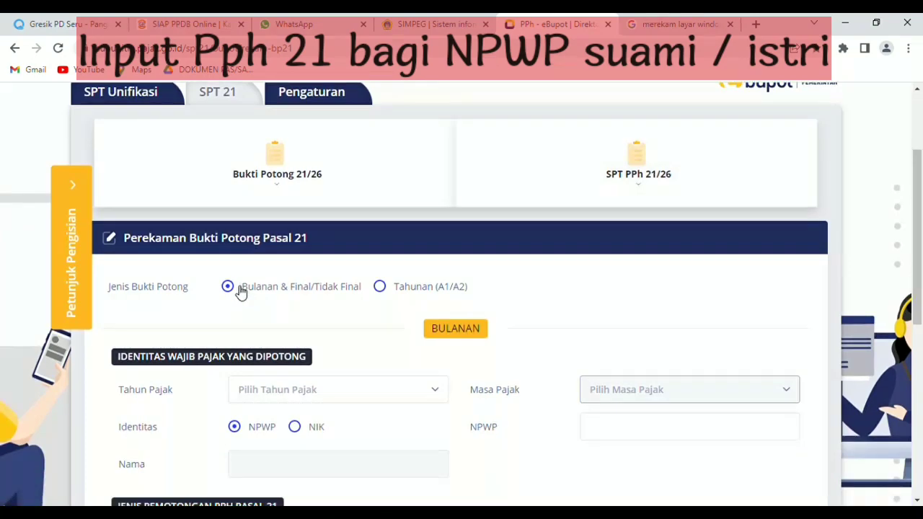
{"action": "left_click", "coordinate": [428, 398]}
{"action": "left_click", "coordinate": [261, 364]}
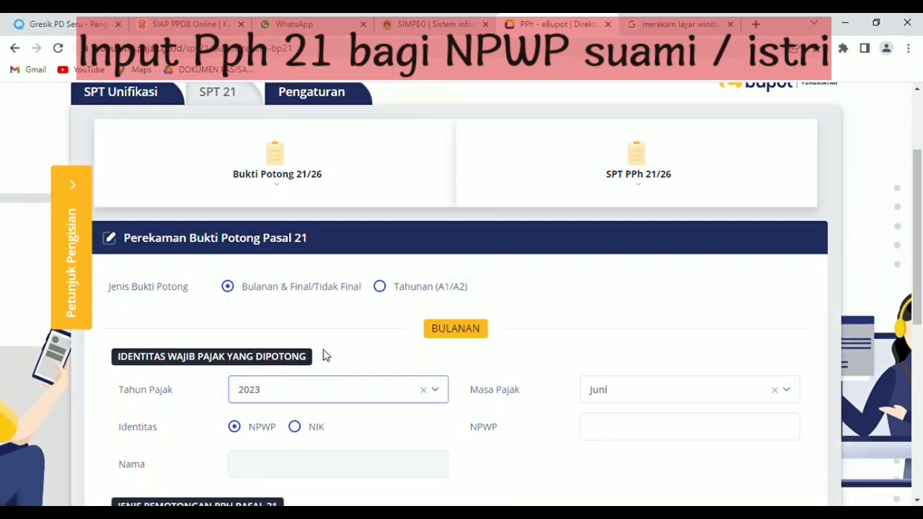
{"action": "scroll", "coordinate": [323, 356], "scroll_direction": "down", "scroll_amount": 2}
{"action": "left_click", "coordinate": [678, 287]}
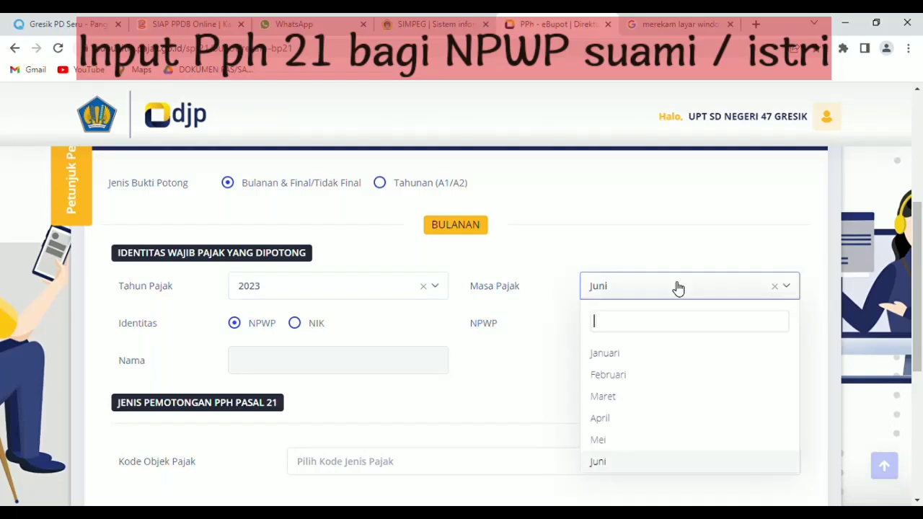
{"action": "left_click", "coordinate": [620, 441]}
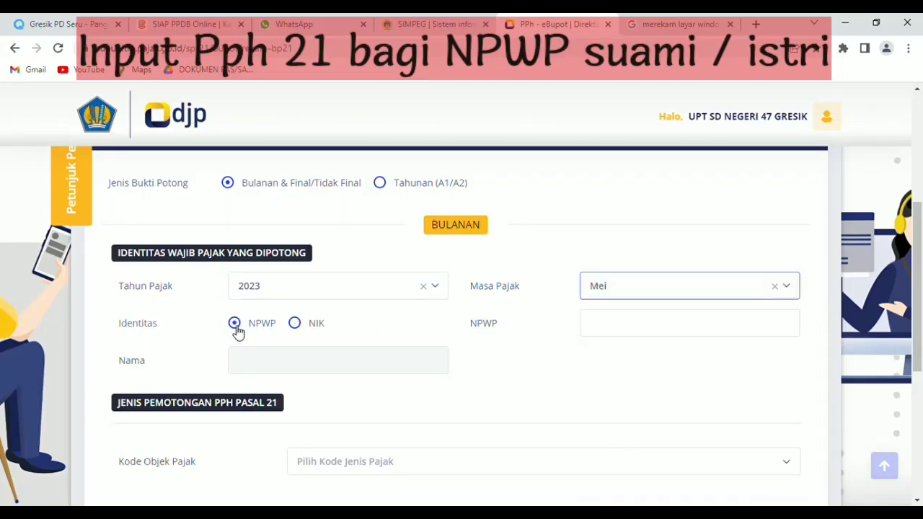
- Keep NPWP as the payee identity and enter and validate the payee's NPWP
{"action": "left_click", "coordinate": [295, 323]}
{"action": "left_click", "coordinate": [235, 324]}
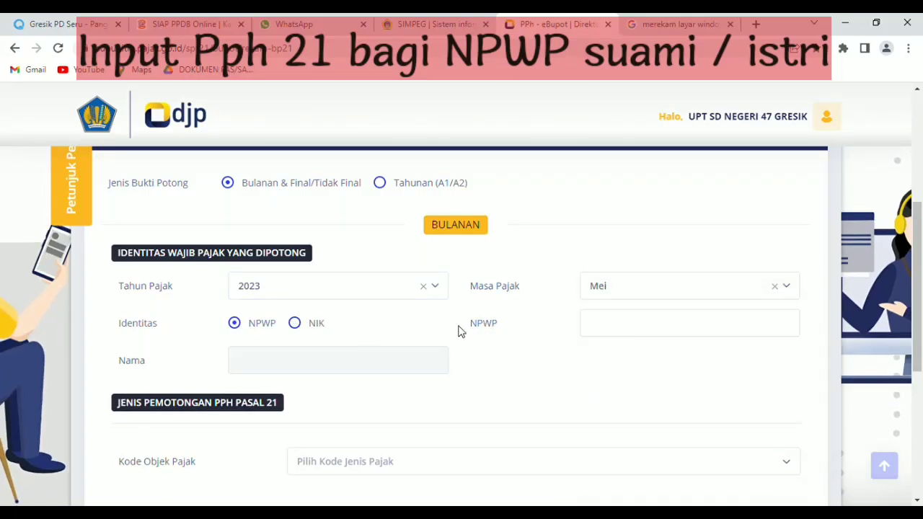
{"action": "left_click", "coordinate": [599, 325]}
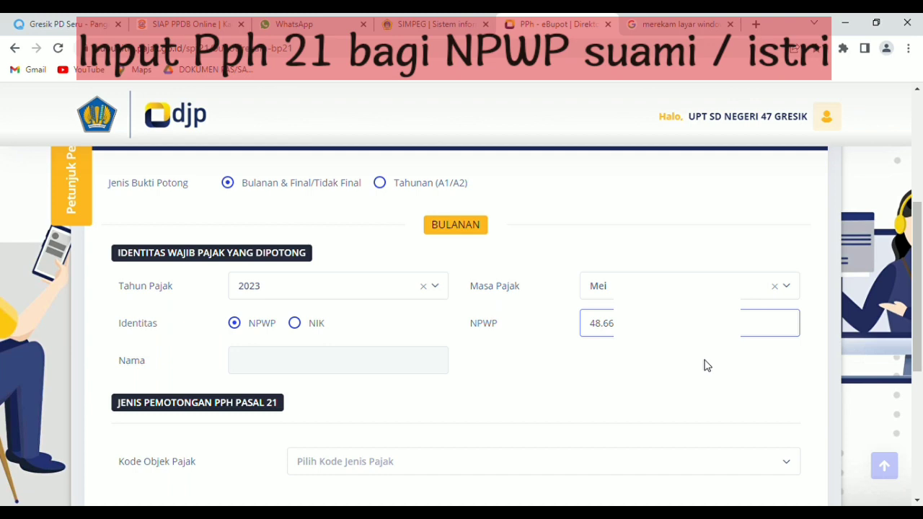
{"action": "left_click", "coordinate": [707, 366]}
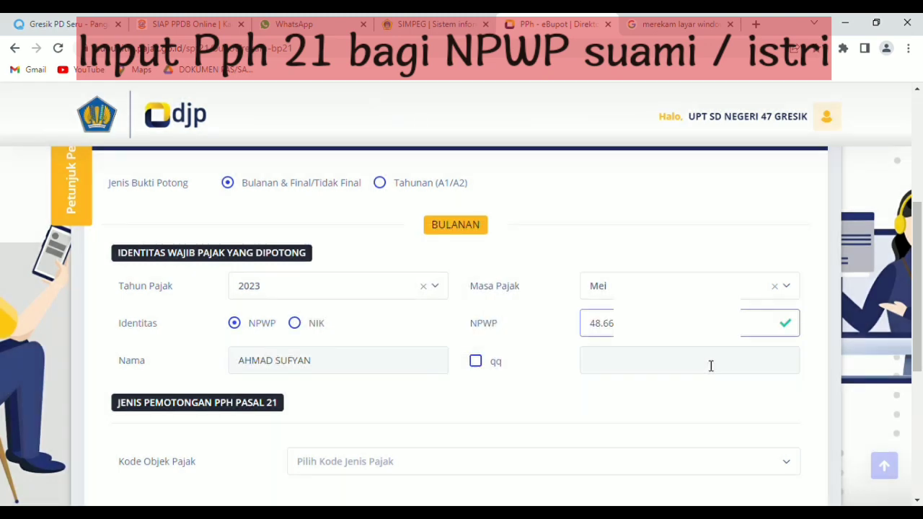
- Tick qq and enter the actual recipient's full name
{"action": "left_click", "coordinate": [484, 367]}
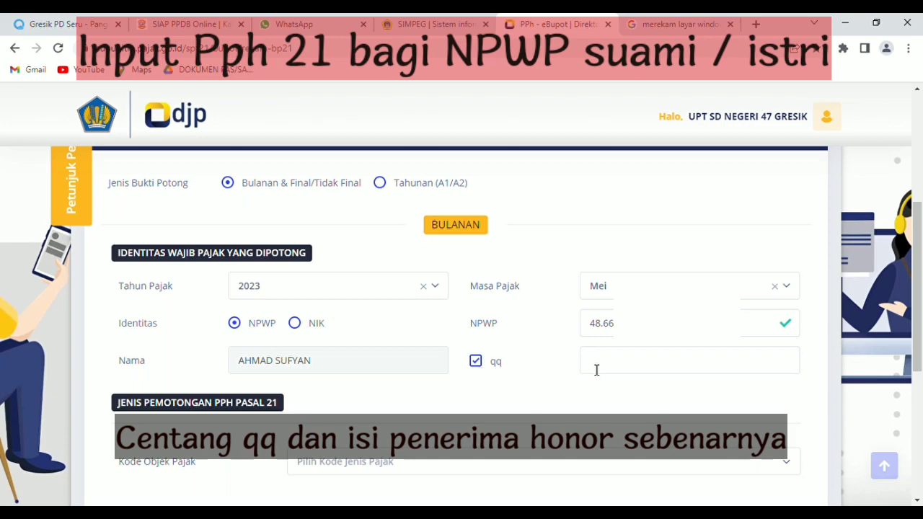
{"action": "left_click", "coordinate": [653, 375]}
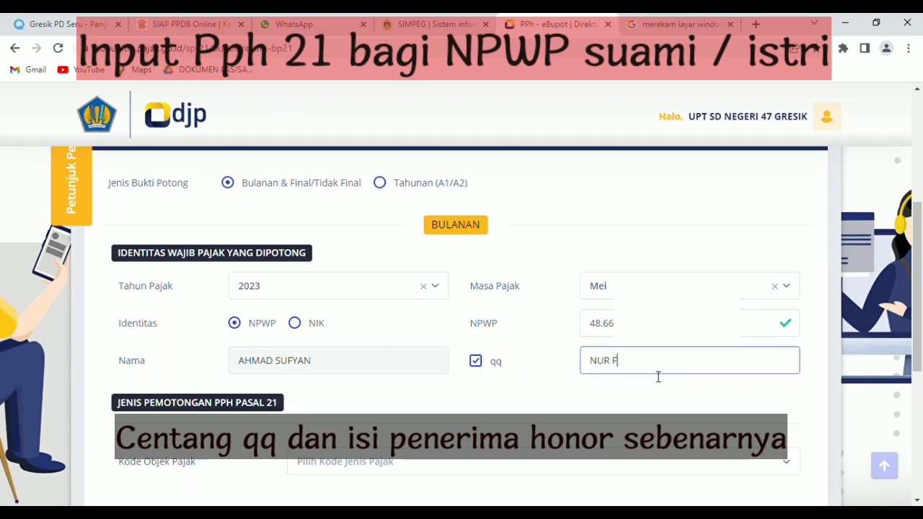
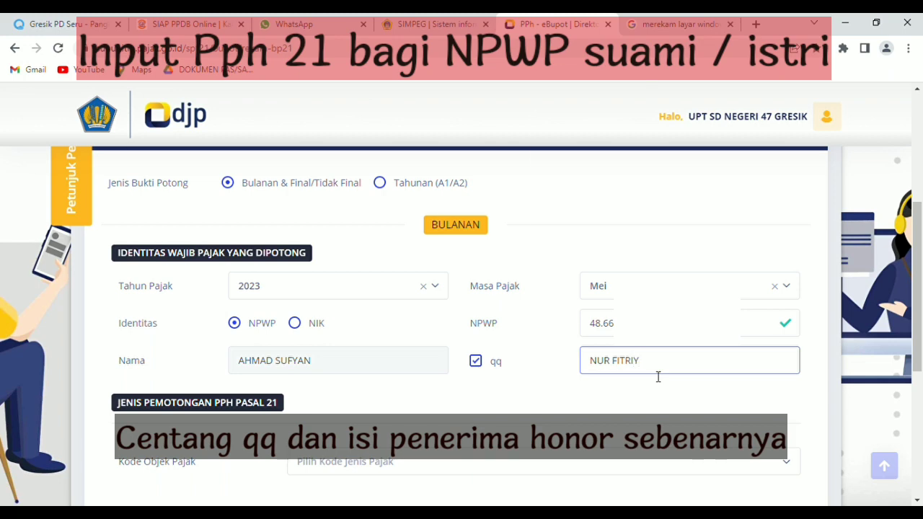
{"action": "left_click", "coordinate": [646, 386]}
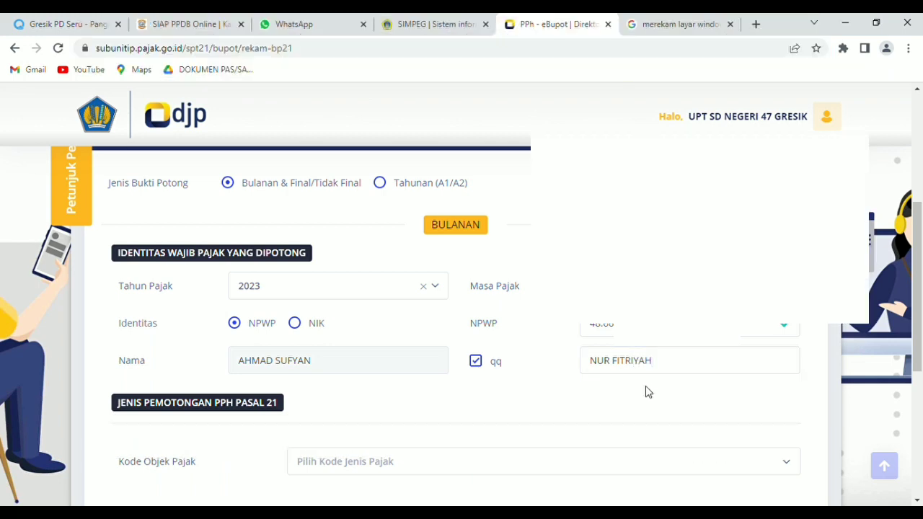
{"action": "scroll", "coordinate": [645, 386], "scroll_direction": "down", "scroll_amount": 2}
- Set the tax object code to 21-100-99
{"action": "left_click", "coordinate": [429, 333]}
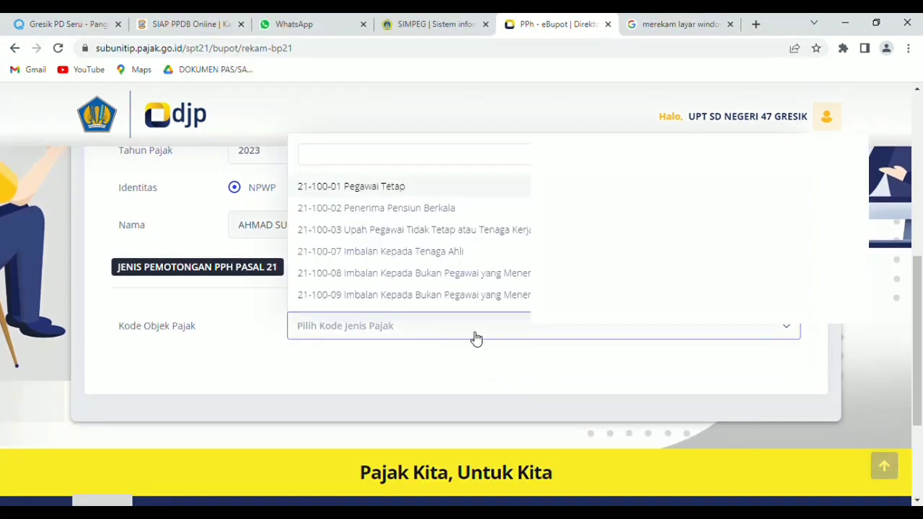
{"action": "left_click", "coordinate": [565, 353]}
{"action": "scroll", "coordinate": [569, 354], "scroll_direction": "up", "scroll_amount": 1}
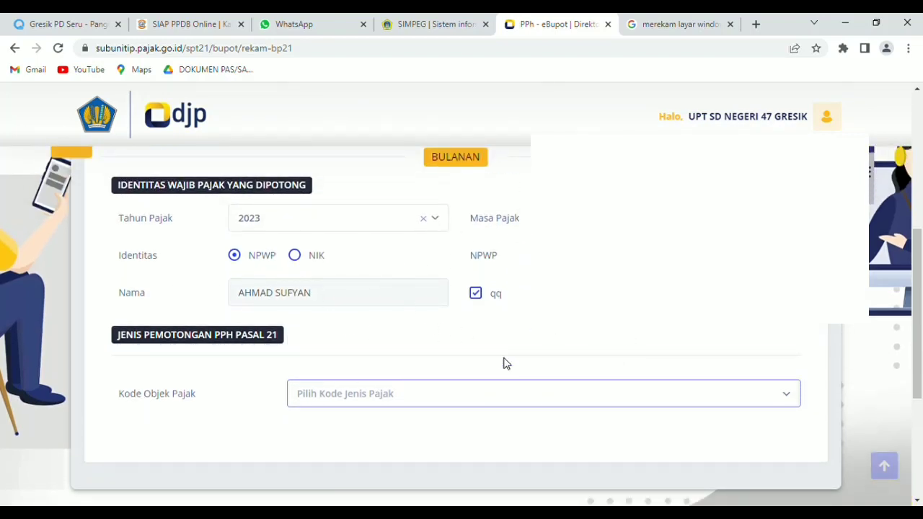
{"action": "left_click", "coordinate": [495, 397]}
{"action": "scroll", "coordinate": [442, 323], "scroll_direction": "down", "scroll_amount": 1}
{"action": "scroll", "coordinate": [442, 323], "scroll_direction": "down", "scroll_amount": 1}
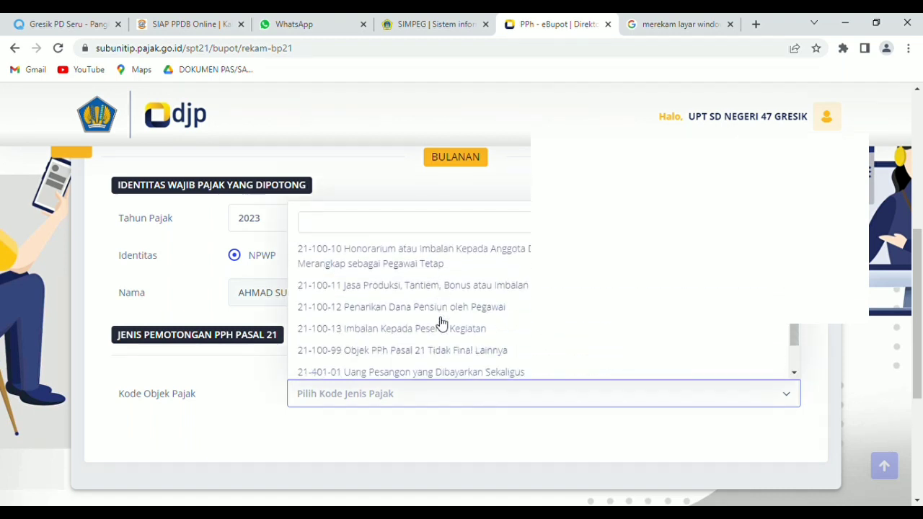
{"action": "left_click", "coordinate": [358, 352]}
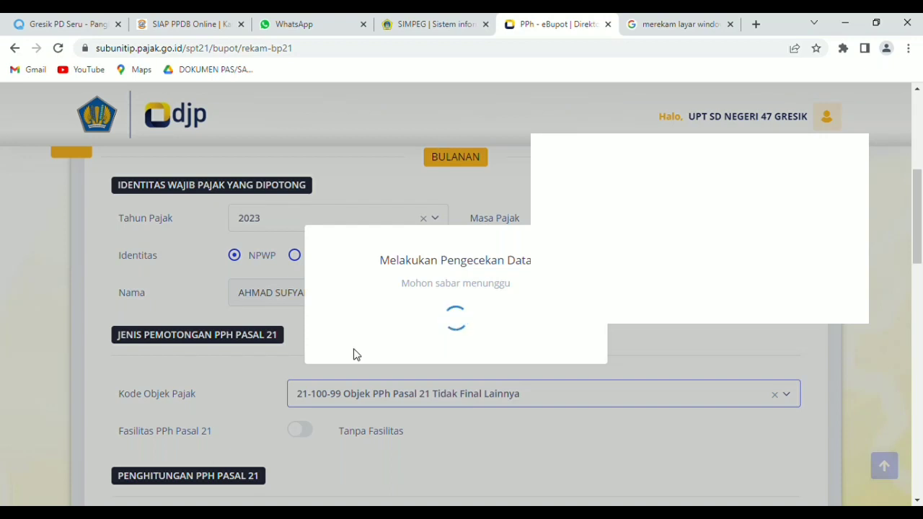
- Enter gross income of 500.000, yielding 25.000 PPh Pasal 21 at 5%
{"action": "scroll", "coordinate": [353, 355], "scroll_direction": "down", "scroll_amount": 2}
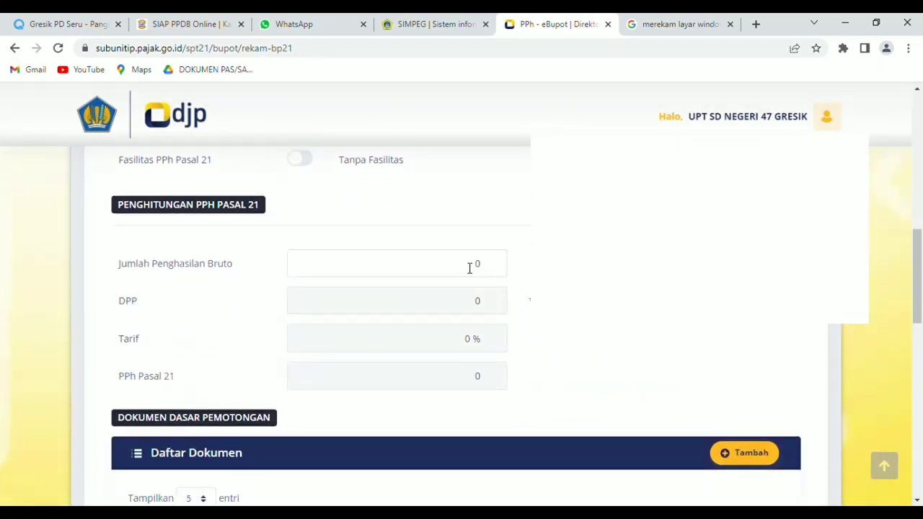
{"action": "left_click", "coordinate": [470, 268]}
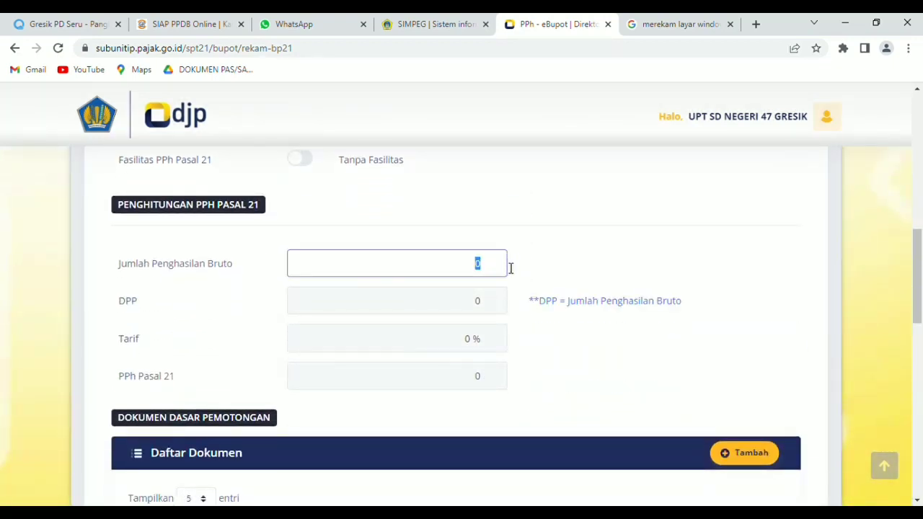
{"action": "type", "text": "500.000"}
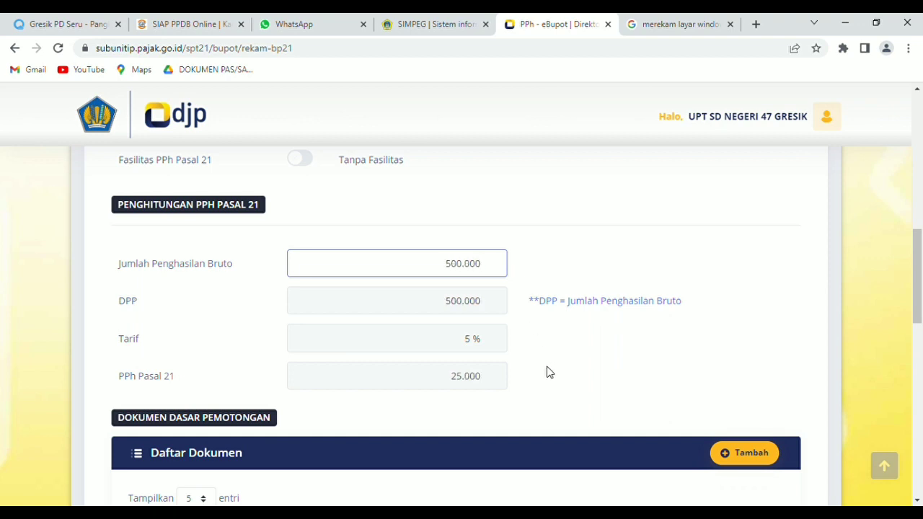
{"action": "left_click", "coordinate": [549, 373]}
{"action": "scroll", "coordinate": [574, 346], "scroll_direction": "down", "scroll_amount": 2}
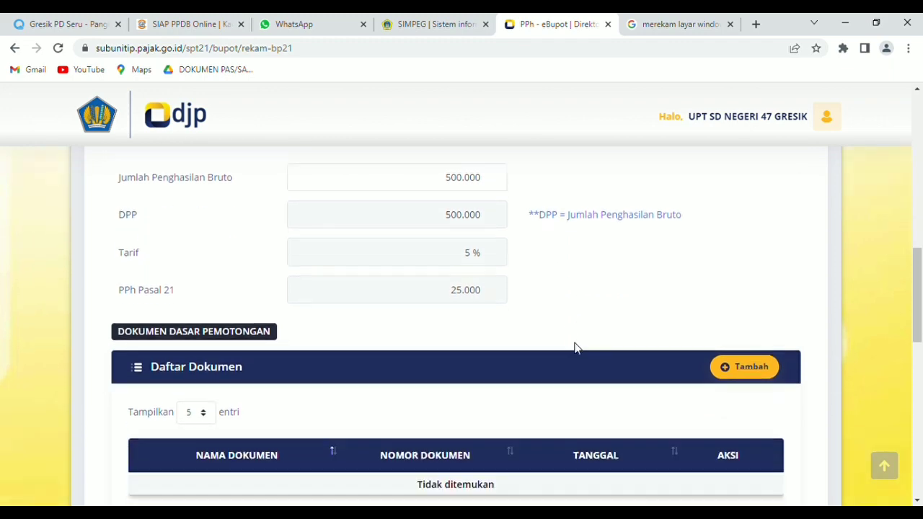
- Add a Bukti Pembayaran document BPU136 dated 30/05/2023 to the second slip
{"action": "left_click", "coordinate": [751, 320]}
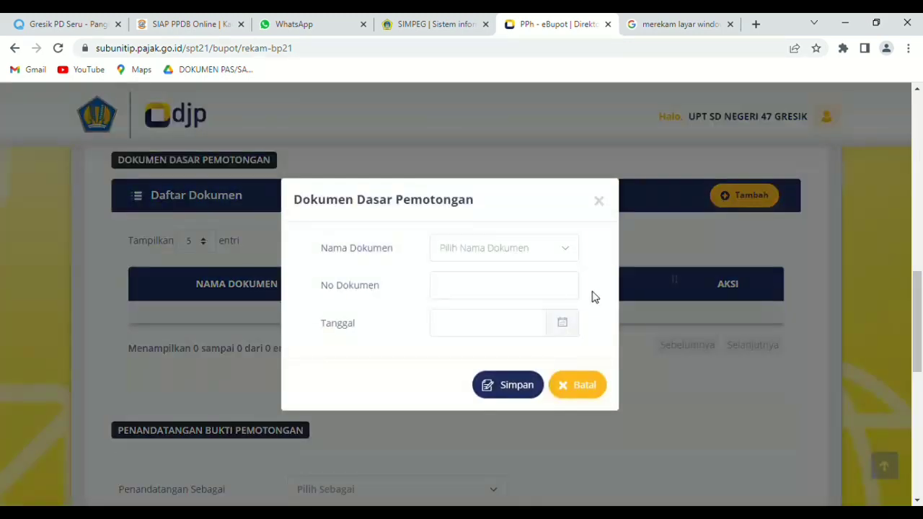
{"action": "left_click", "coordinate": [561, 254]}
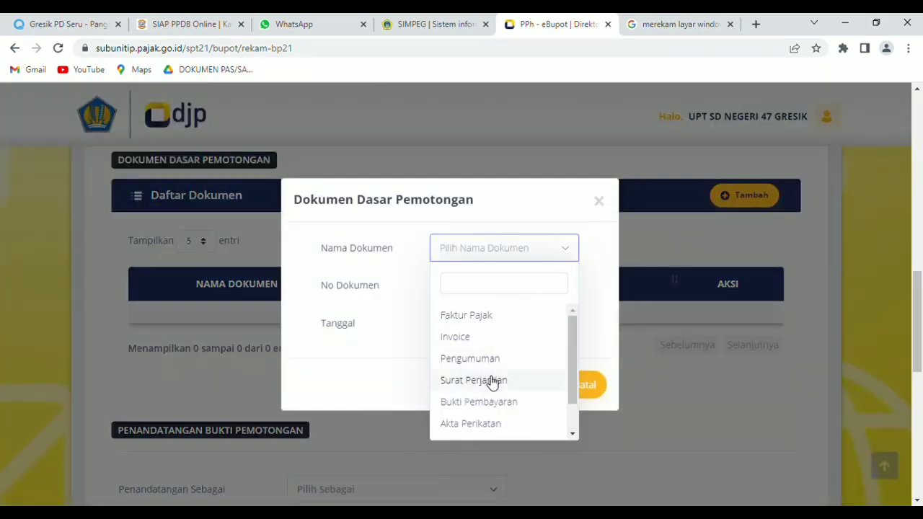
{"action": "scroll", "coordinate": [515, 380], "scroll_direction": "down", "scroll_amount": 1}
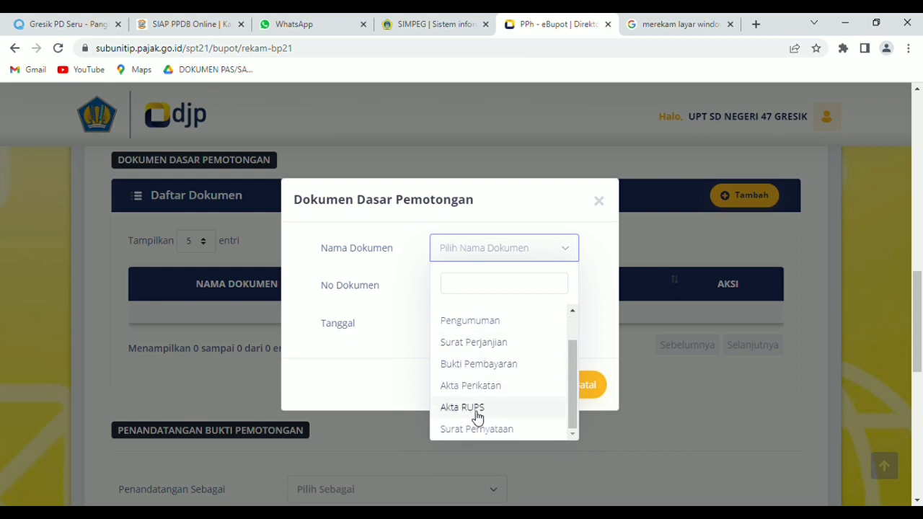
{"action": "left_click", "coordinate": [496, 366]}
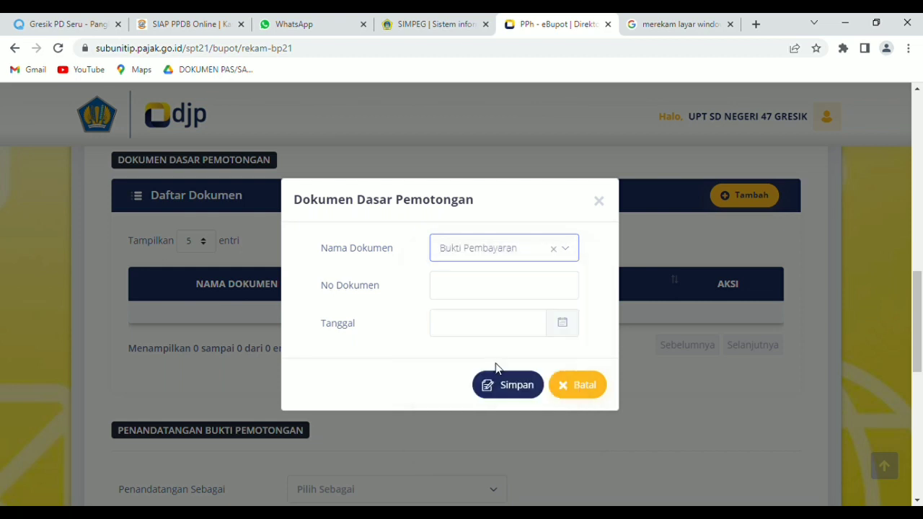
{"action": "left_click", "coordinate": [503, 286]}
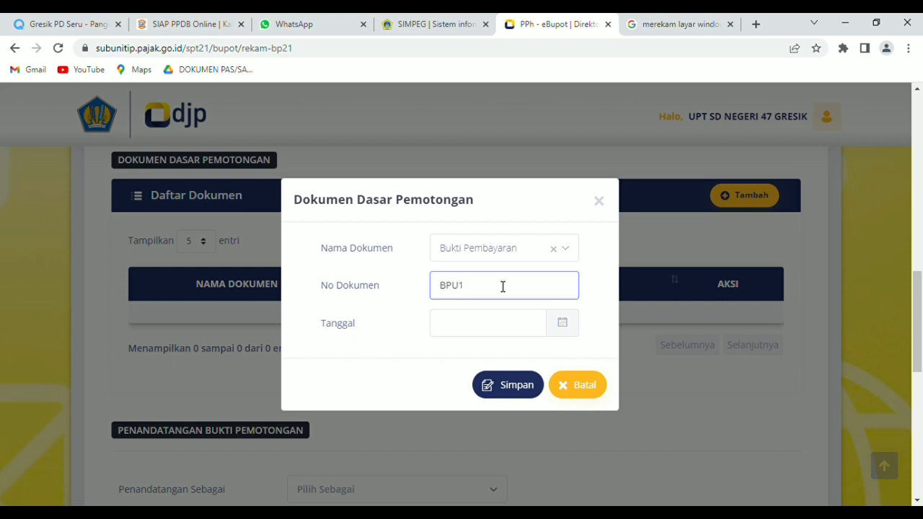
{"action": "left_click", "coordinate": [514, 333]}
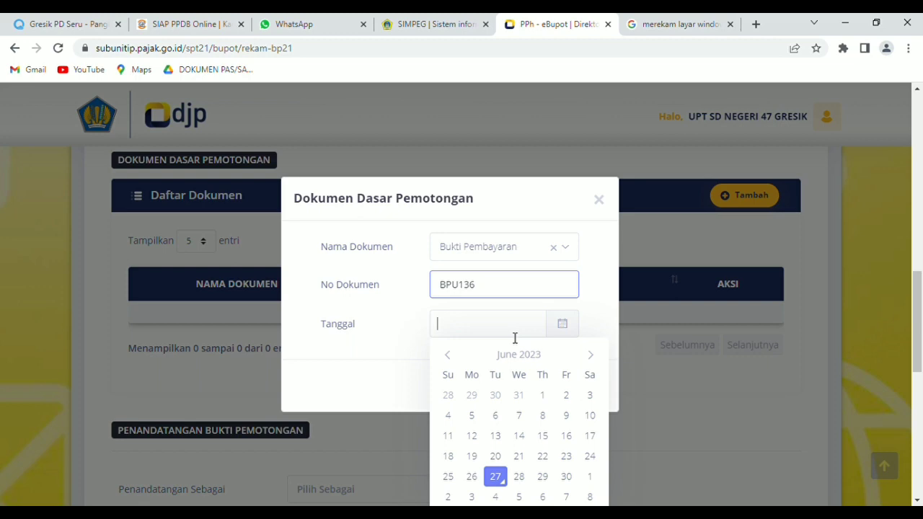
{"action": "left_click", "coordinate": [448, 355]}
{"action": "left_click", "coordinate": [495, 476]}
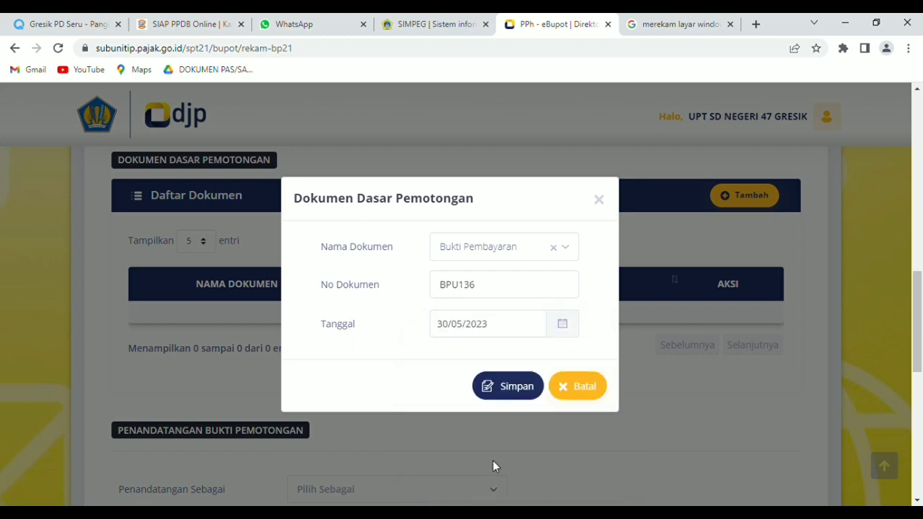
{"action": "left_click", "coordinate": [516, 387]}
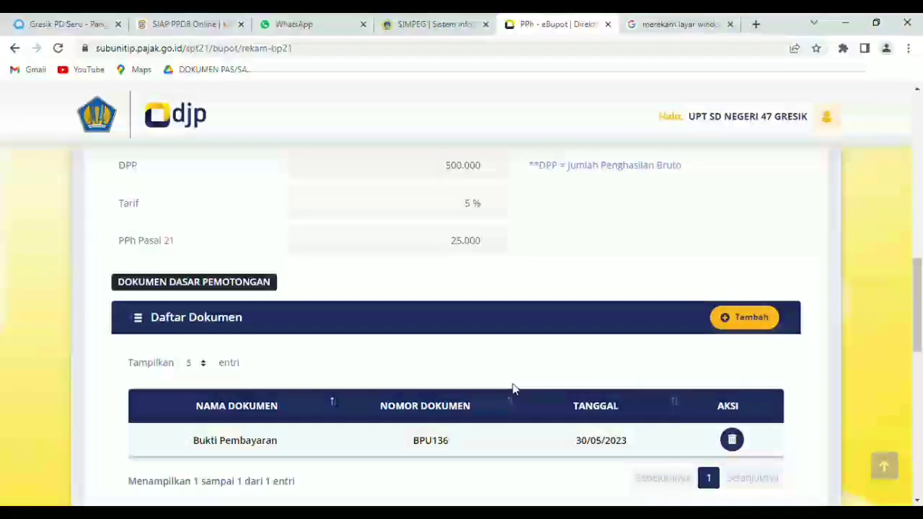
- Set the signer role to Pengurus and choose the signing official
{"action": "scroll", "coordinate": [504, 379], "scroll_direction": "down", "scroll_amount": 3}
{"action": "scroll", "coordinate": [504, 375], "scroll_direction": "down", "scroll_amount": 1}
{"action": "left_click", "coordinate": [343, 353]}
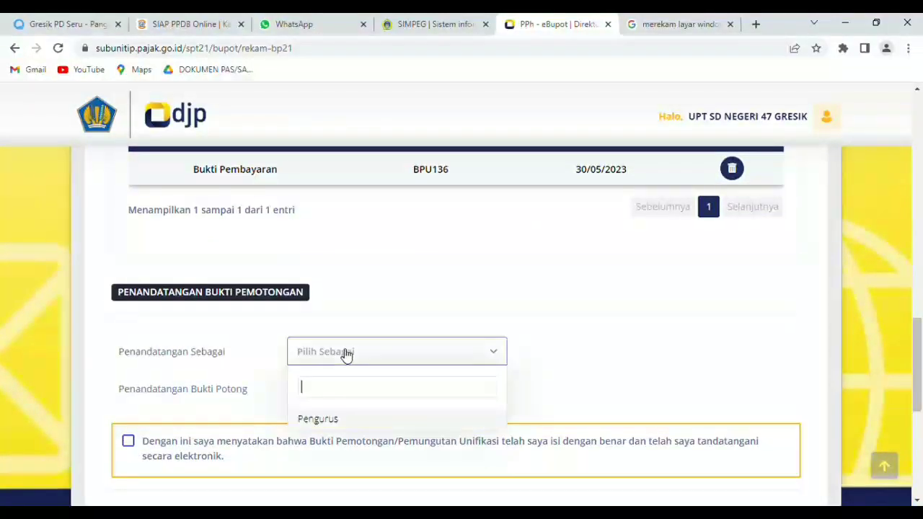
{"action": "left_click", "coordinate": [324, 424]}
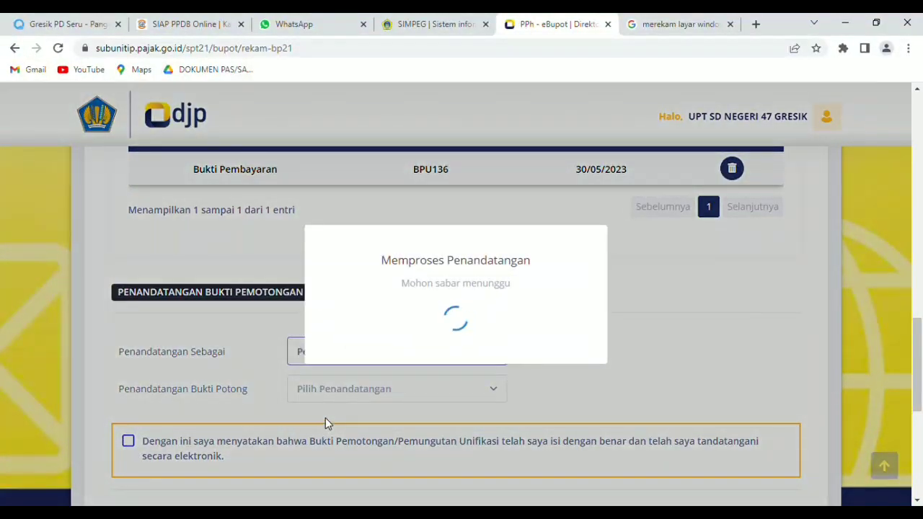
{"action": "scroll", "coordinate": [326, 421], "scroll_direction": "down", "scroll_amount": 1}
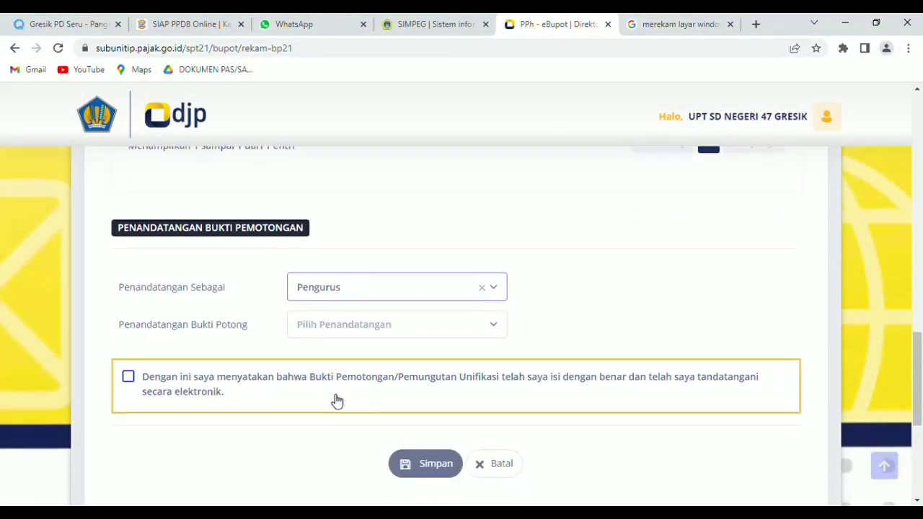
{"action": "left_click", "coordinate": [355, 323]}
{"action": "left_click", "coordinate": [346, 268]}
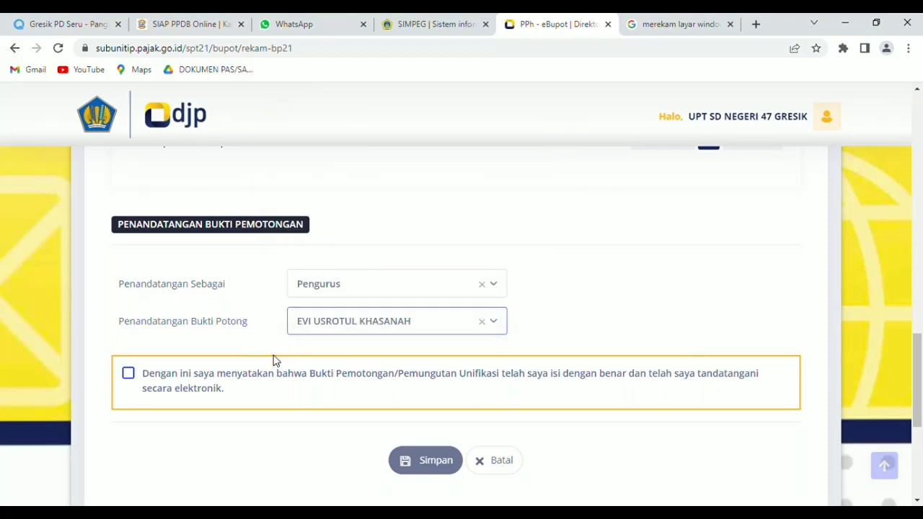
- Accept the signing declaration, save the second slip and acknowledge the success message
{"action": "left_click", "coordinate": [129, 373]}
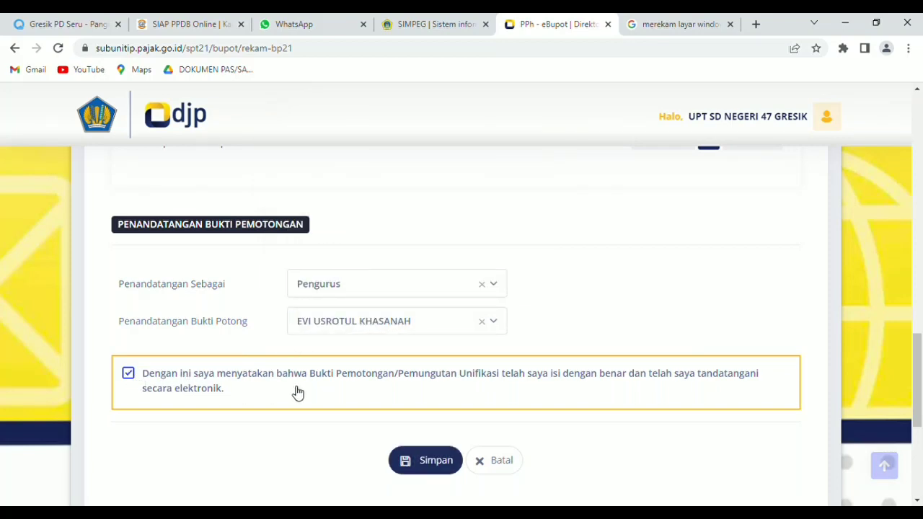
{"action": "left_click", "coordinate": [430, 466]}
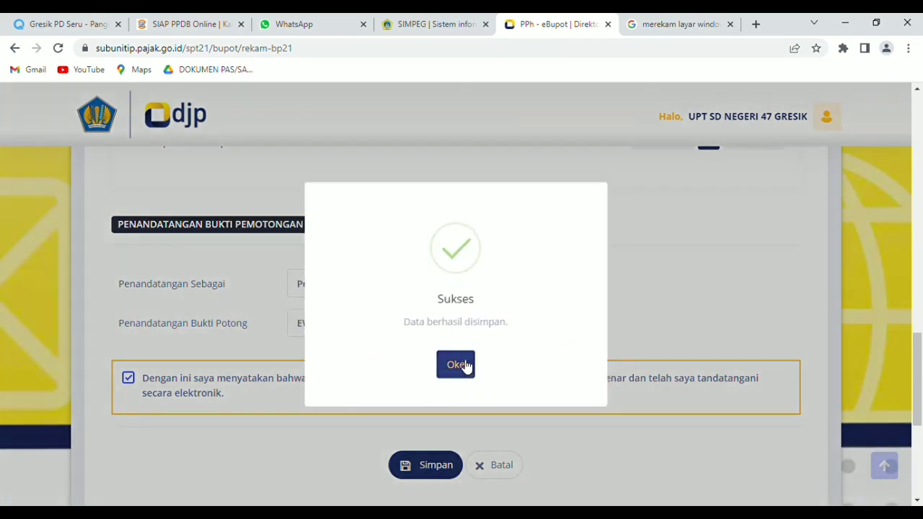
{"action": "left_click", "coordinate": [456, 365]}
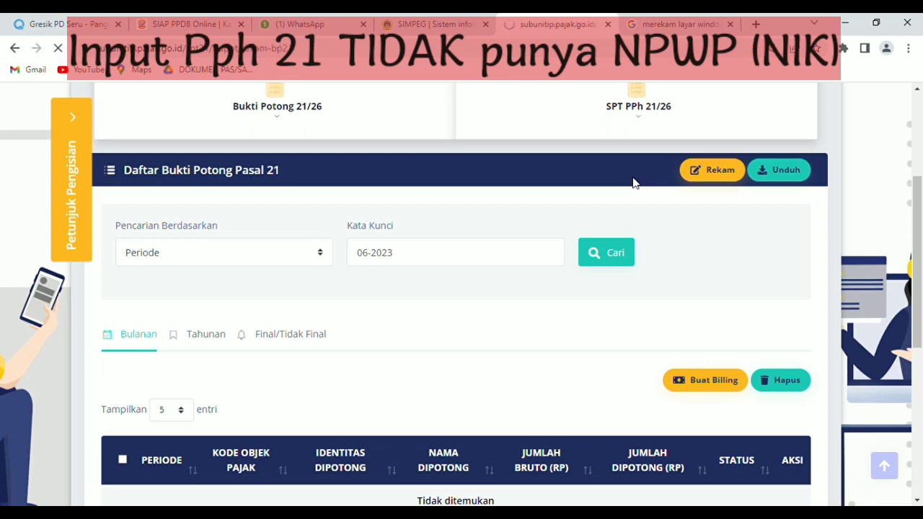
- Set the new slip's tax year to 2023 and tax period to Mei
{"action": "scroll", "coordinate": [404, 259], "scroll_direction": "down", "scroll_amount": 1}
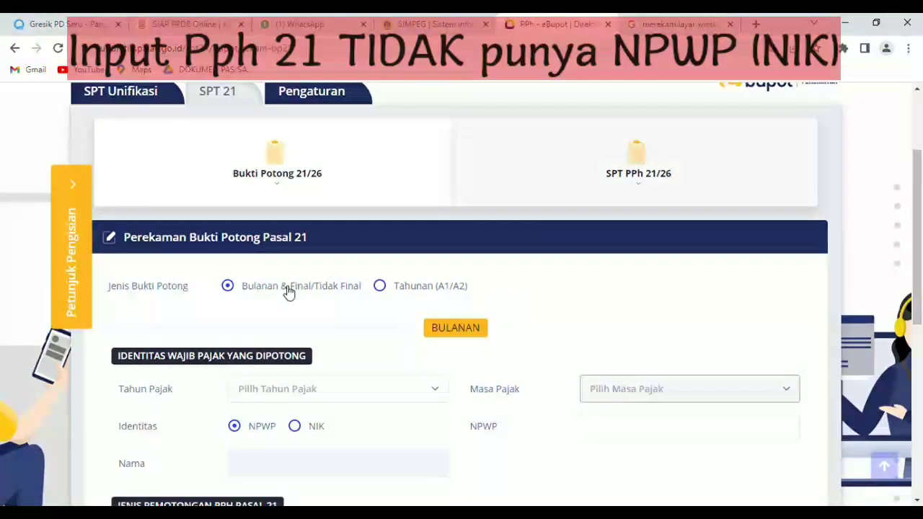
{"action": "scroll", "coordinate": [253, 292], "scroll_direction": "down", "scroll_amount": 1}
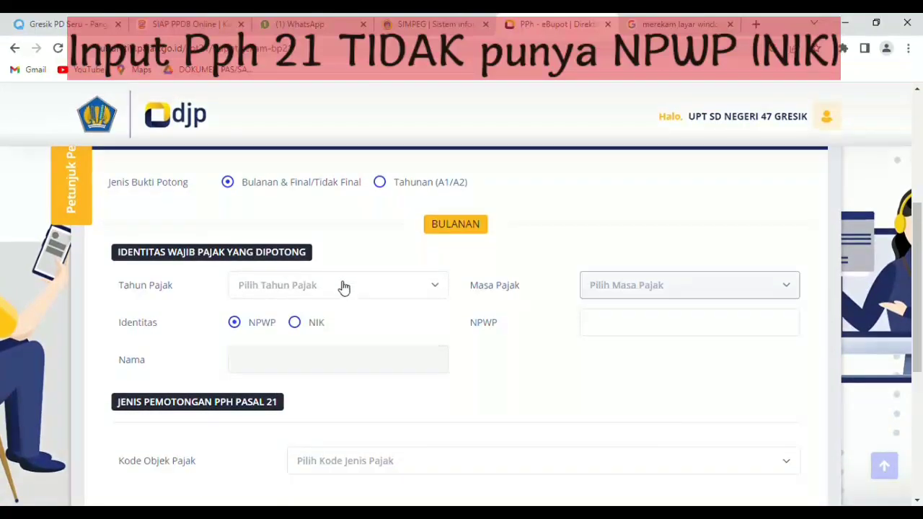
{"action": "left_click", "coordinate": [345, 287]}
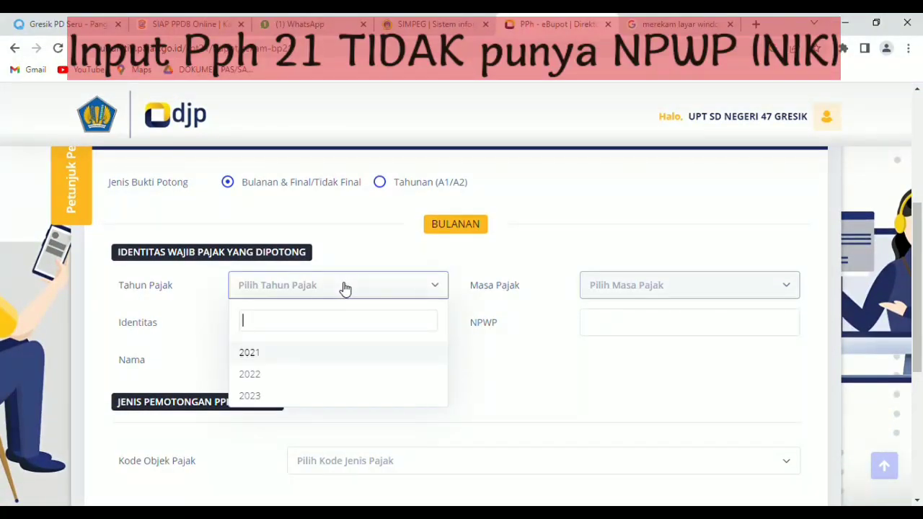
{"action": "left_click", "coordinate": [295, 396]}
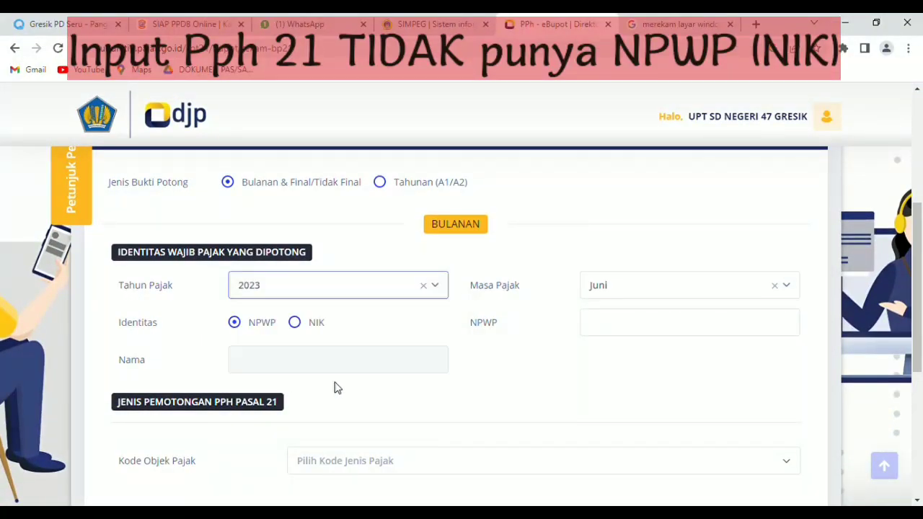
{"action": "left_click", "coordinate": [633, 289]}
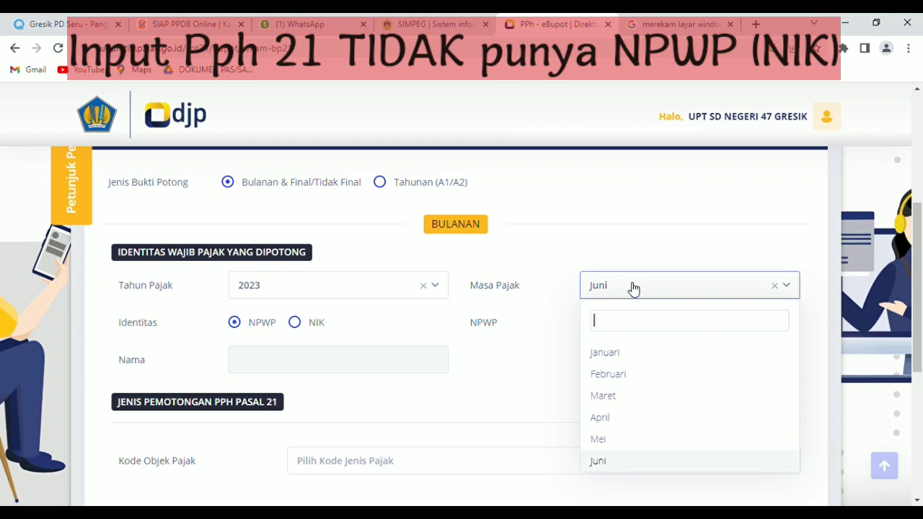
{"action": "left_click", "coordinate": [625, 440]}
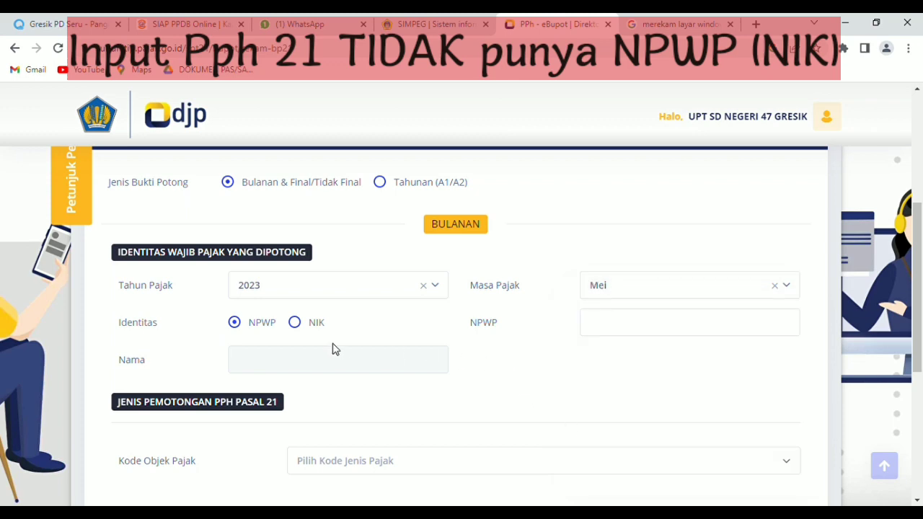
- Identify the recipient by NIK and begin entering the NIK
{"action": "left_click", "coordinate": [294, 323]}
{"action": "left_click", "coordinate": [238, 324]}
{"action": "left_click", "coordinate": [295, 325]}
{"action": "left_click_drag", "start_coordinate": [591, 331], "coordinate": [651, 328]}
- Enter the recipient's NIK and full name, fix the name spelling after the mismatch, and verify
{"action": "left_click", "coordinate": [620, 326]}
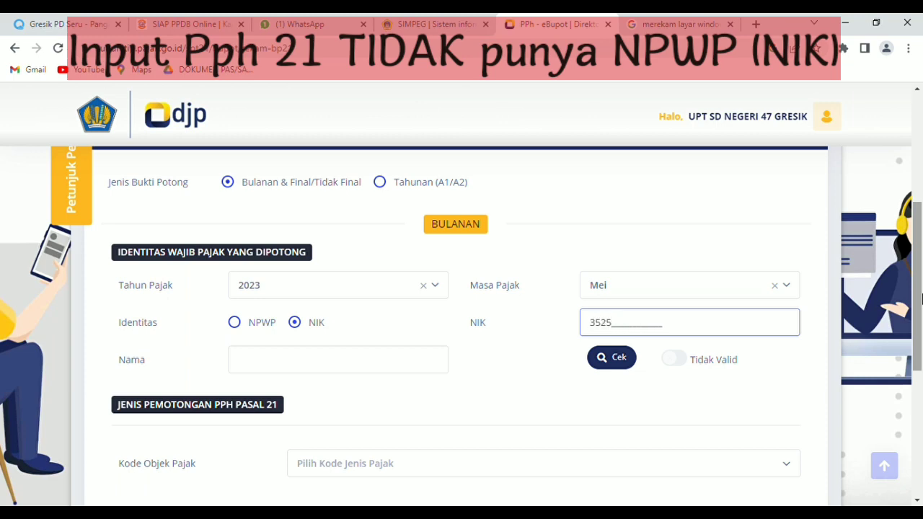
{"action": "left_click", "coordinate": [284, 363]}
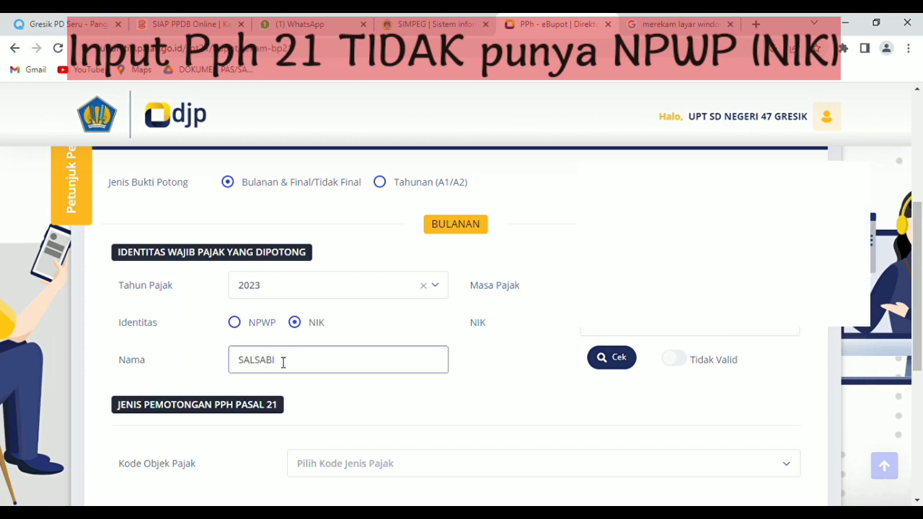
{"action": "left_click", "coordinate": [606, 357]}
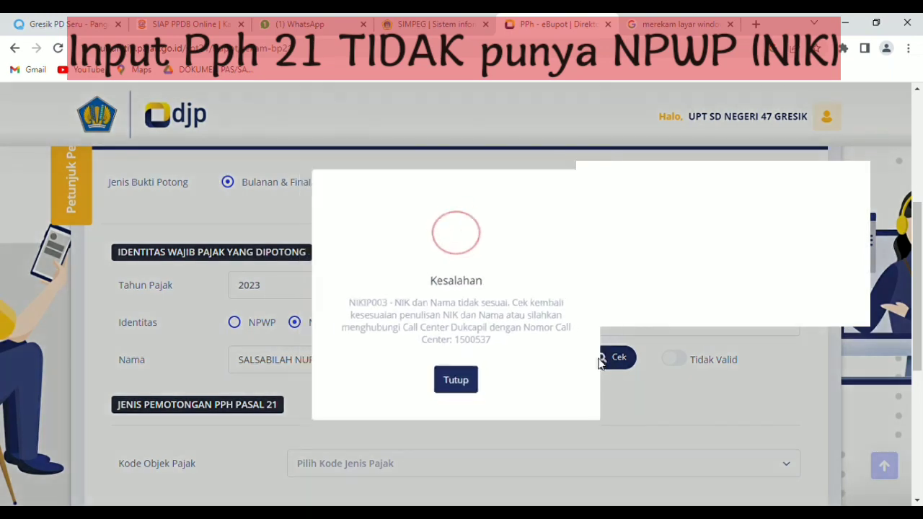
{"action": "left_click", "coordinate": [456, 386]}
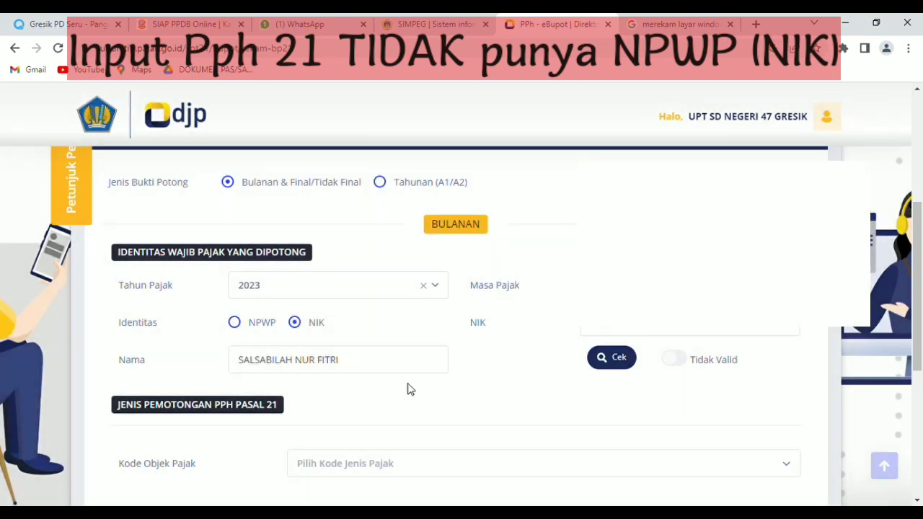
{"action": "left_click", "coordinate": [282, 364]}
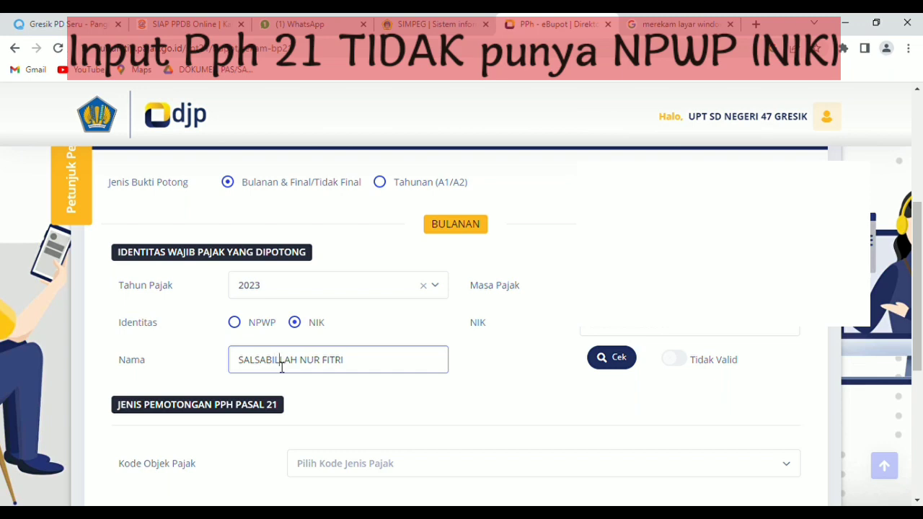
{"action": "left_click", "coordinate": [612, 357]}
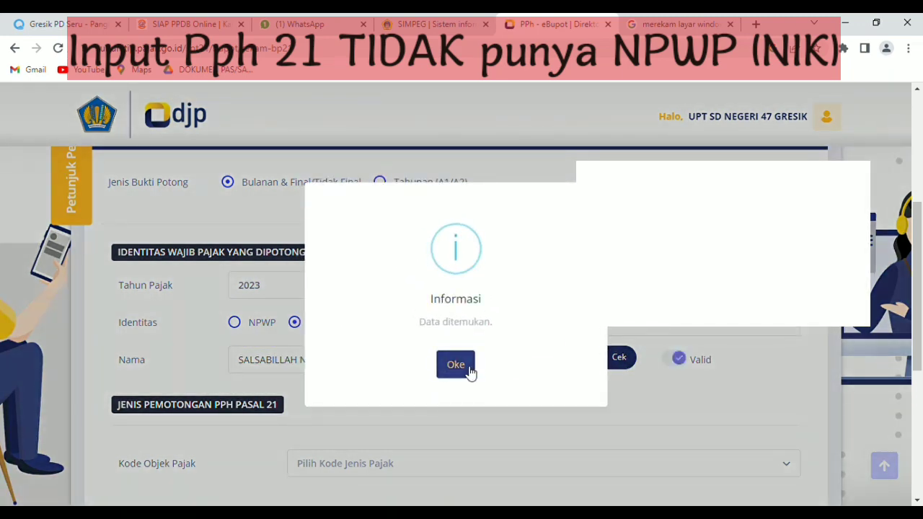
{"action": "left_click", "coordinate": [465, 369]}
{"action": "scroll", "coordinate": [474, 386], "scroll_direction": "down", "scroll_amount": 2}
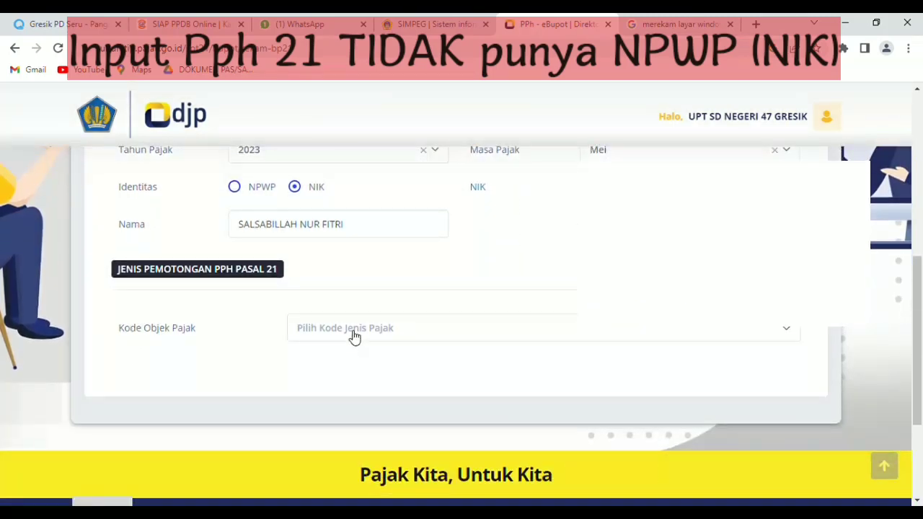
- Set tax object code 21-100-99 and gross income 500.000
{"action": "left_click", "coordinate": [353, 334]}
{"action": "scroll", "coordinate": [397, 249], "scroll_direction": "down", "scroll_amount": 3}
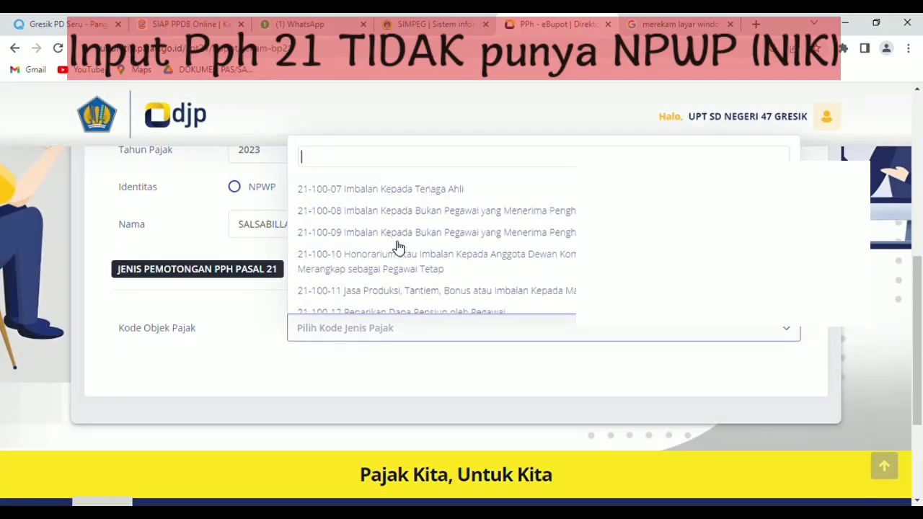
{"action": "scroll", "coordinate": [402, 247], "scroll_direction": "down", "scroll_amount": 3}
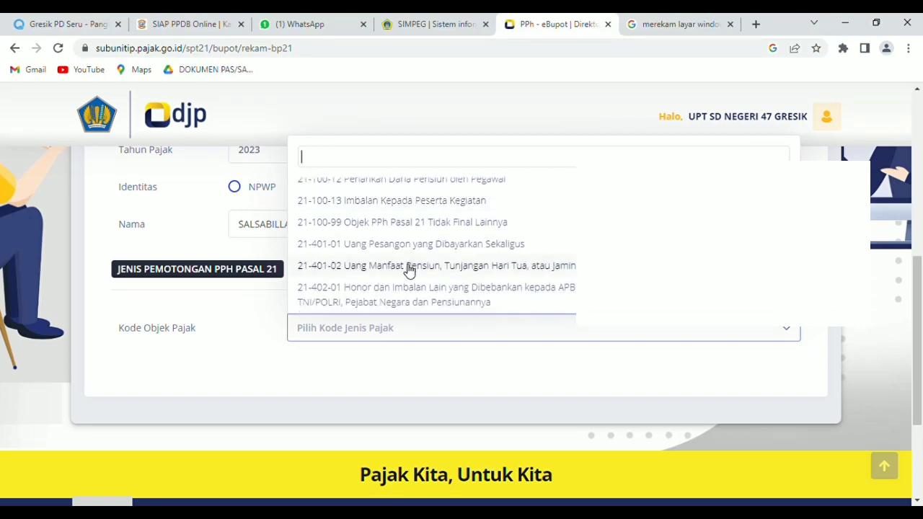
{"action": "left_click", "coordinate": [378, 225]}
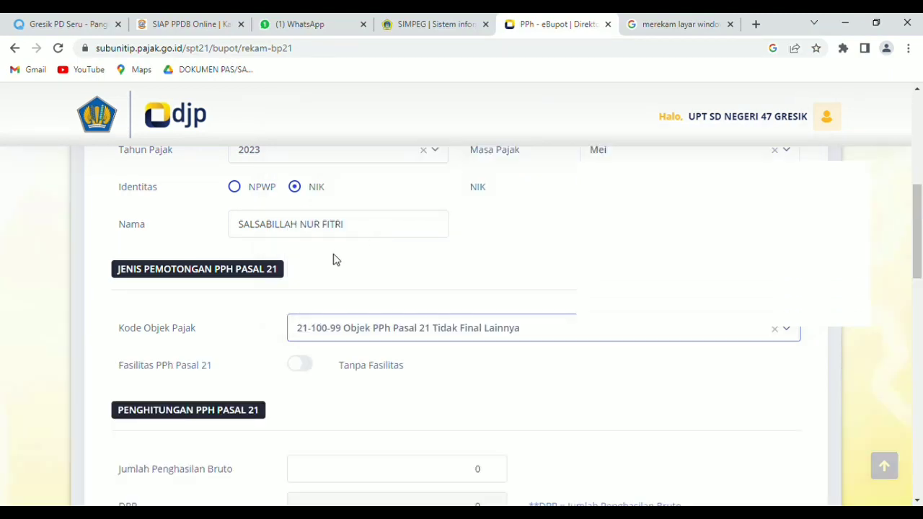
{"action": "scroll", "coordinate": [402, 337], "scroll_direction": "down", "scroll_amount": 2}
{"action": "scroll", "coordinate": [436, 334], "scroll_direction": "down", "scroll_amount": 1}
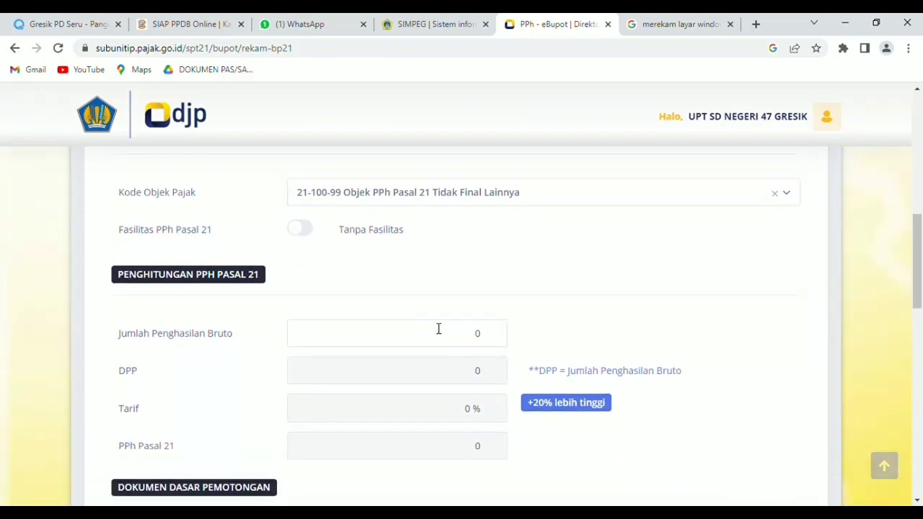
{"action": "left_click", "coordinate": [483, 336]}
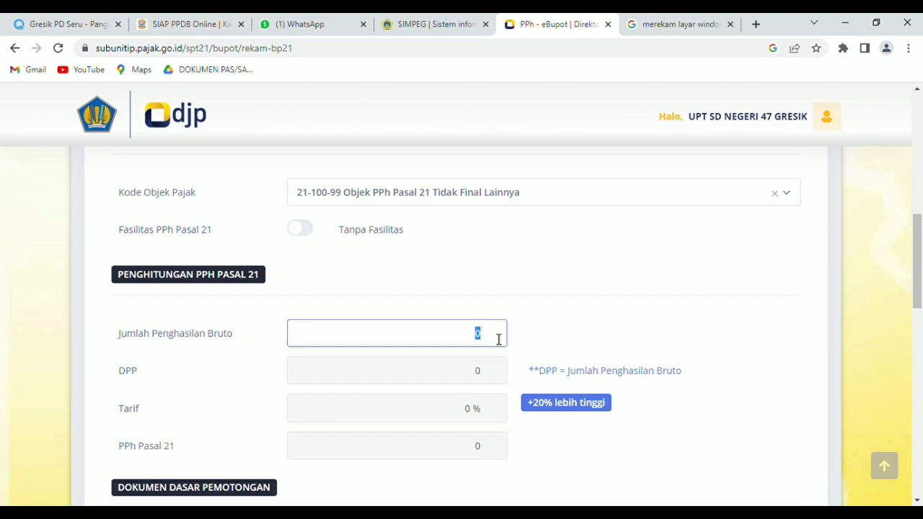
{"action": "type", "text": "500.000"}
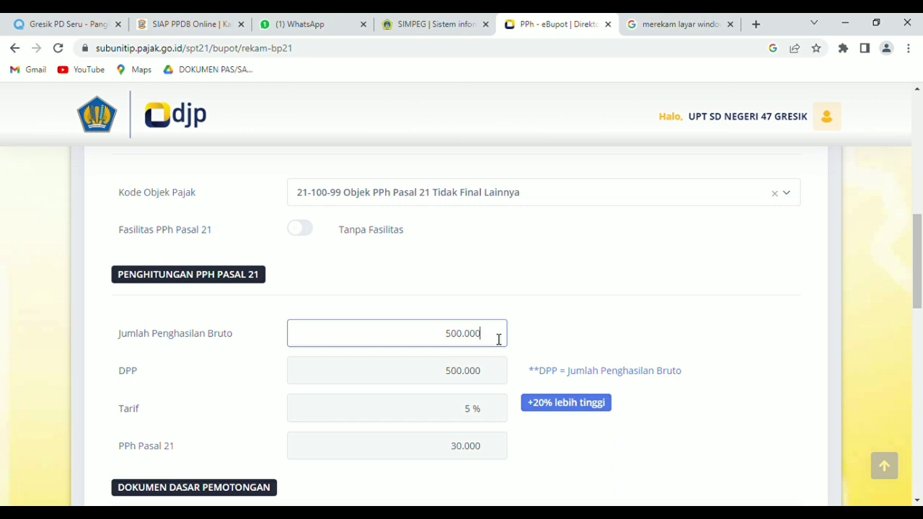
- Commit the gross income and add a supporting document of type Bukti Pembayaran
{"action": "left_click", "coordinate": [546, 334]}
{"action": "scroll", "coordinate": [541, 328], "scroll_direction": "down", "scroll_amount": 2}
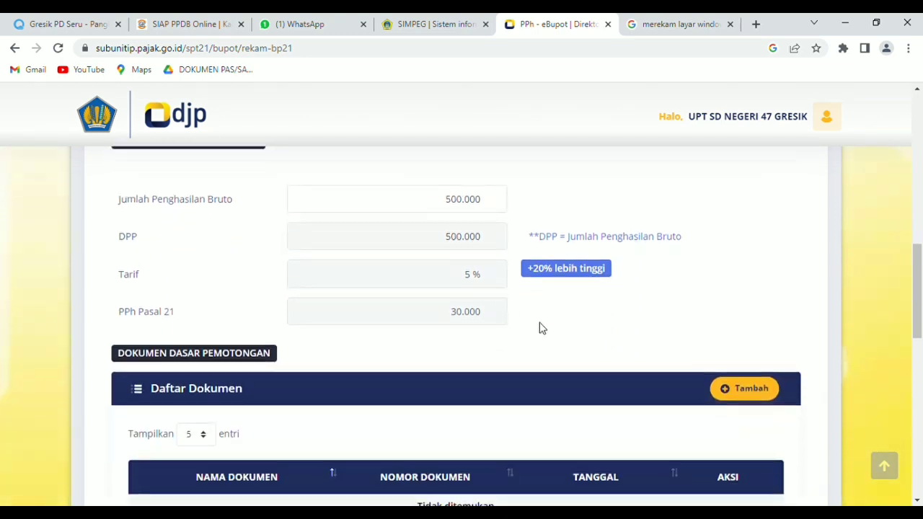
{"action": "scroll", "coordinate": [533, 325], "scroll_direction": "down", "scroll_amount": 1}
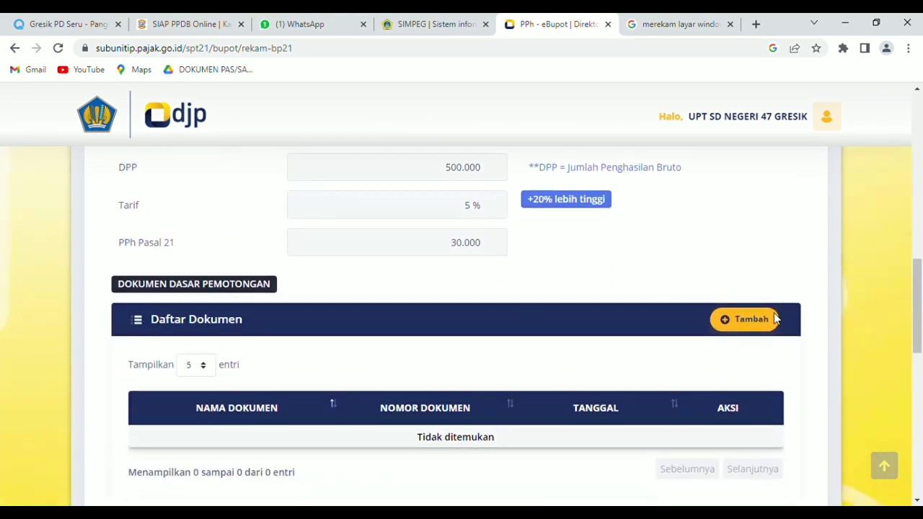
{"action": "left_click", "coordinate": [741, 324]}
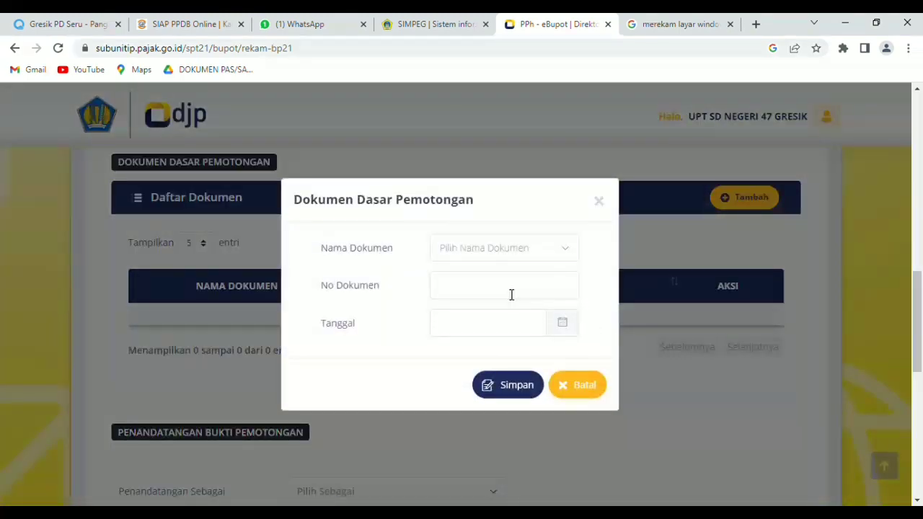
{"action": "left_click", "coordinate": [512, 259]}
{"action": "scroll", "coordinate": [509, 370], "scroll_direction": "down", "scroll_amount": 2}
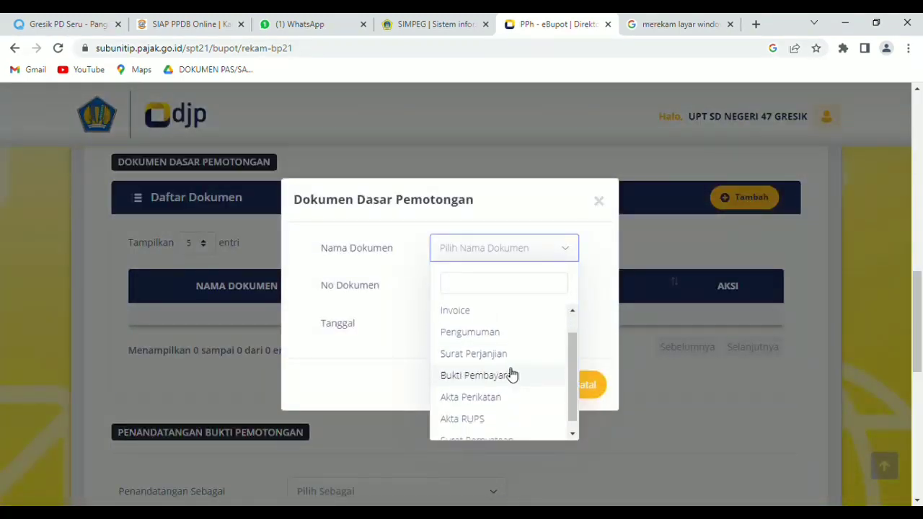
{"action": "left_click", "coordinate": [494, 366]}
- Give the document number BPU131 and date 30 May 2023, and save it
{"action": "left_click", "coordinate": [463, 293]}
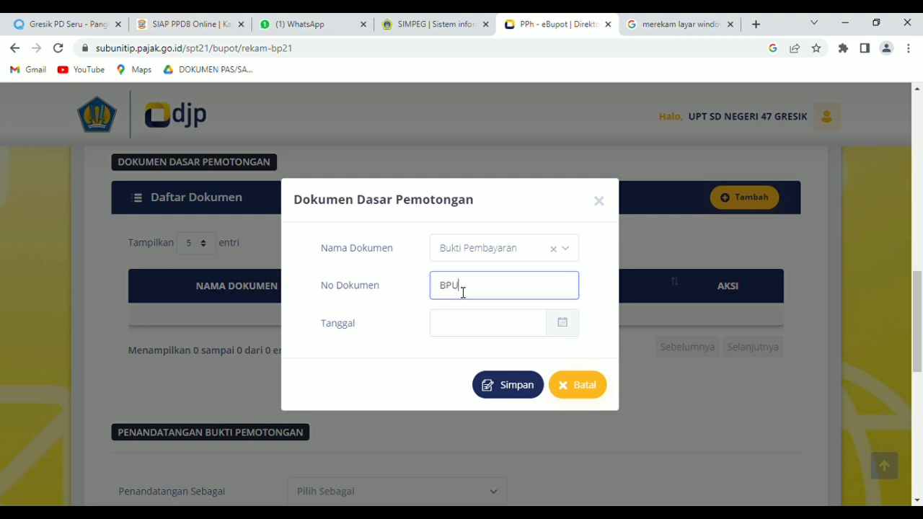
{"action": "left_click", "coordinate": [529, 326]}
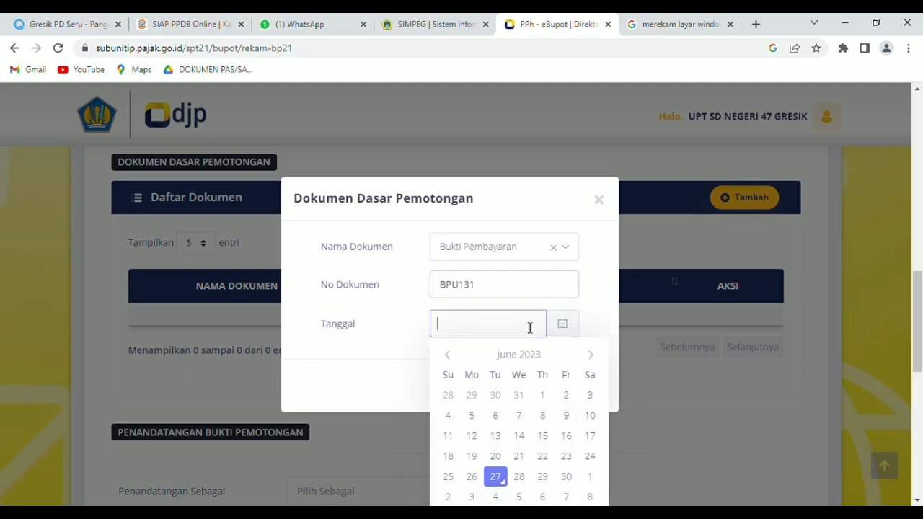
{"action": "left_click", "coordinate": [455, 358]}
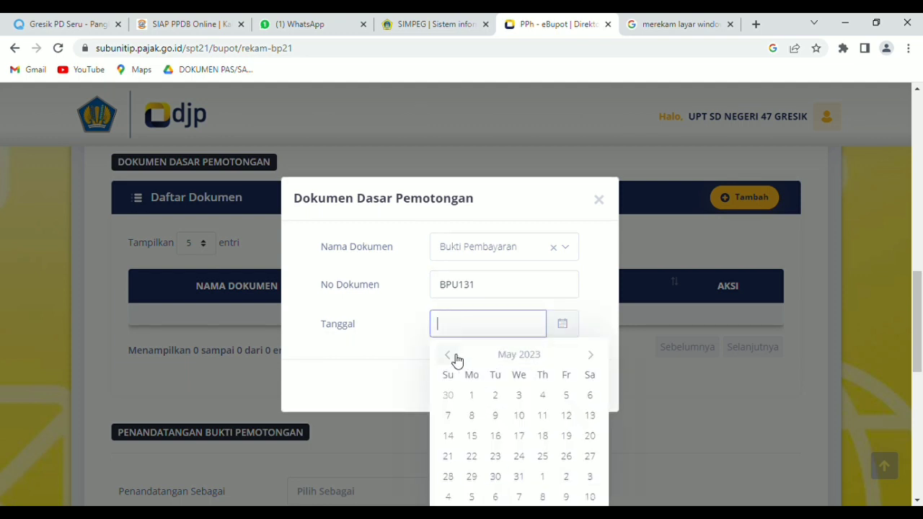
{"action": "left_click", "coordinate": [496, 477]}
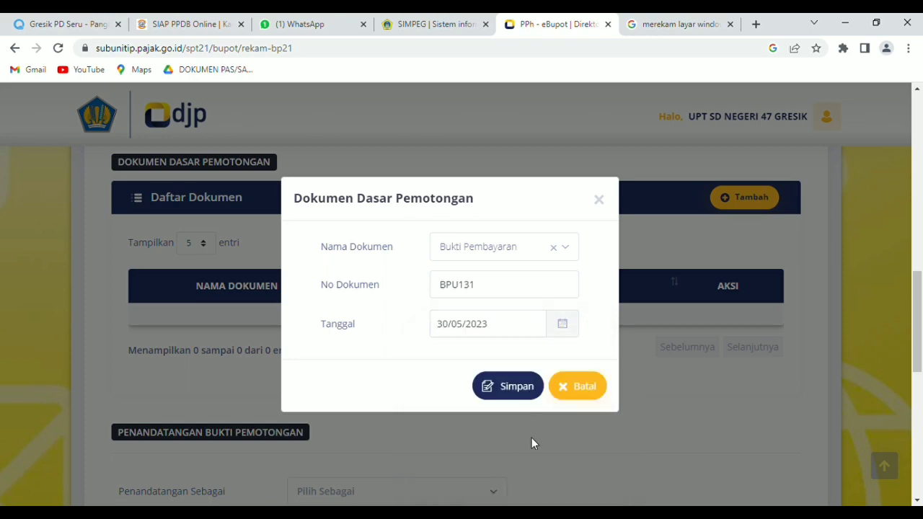
{"action": "left_click", "coordinate": [513, 388]}
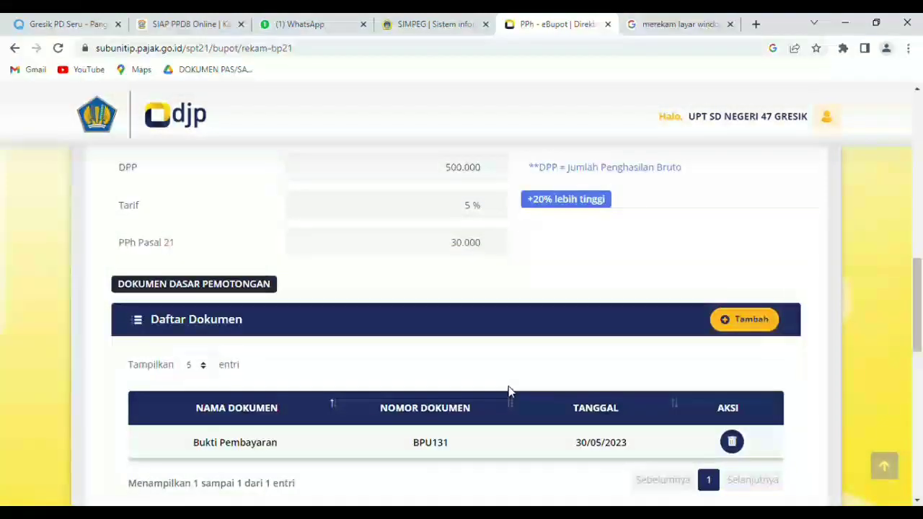
- Choose Pengurus as signer role, pick the signer, accept the declaration, and save the slip
{"action": "scroll", "coordinate": [509, 391], "scroll_direction": "down", "scroll_amount": 5}
{"action": "scroll", "coordinate": [504, 359], "scroll_direction": "down", "scroll_amount": 1}
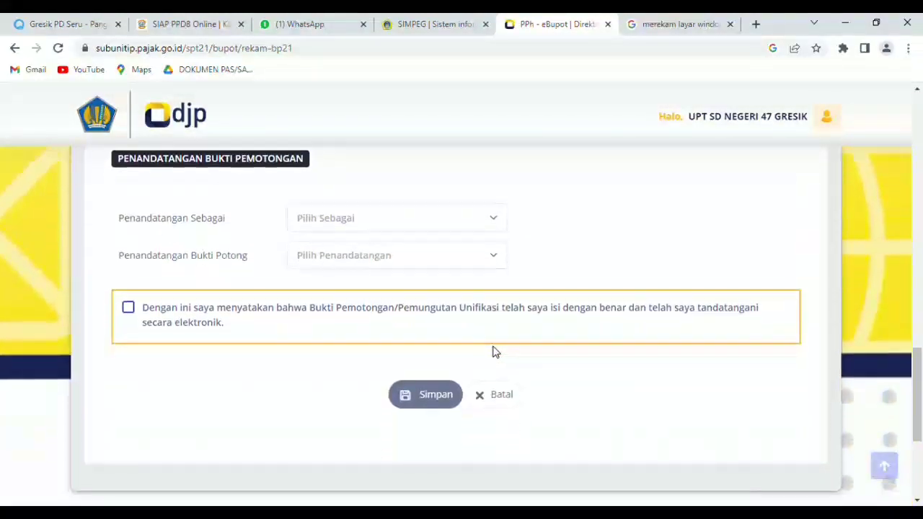
{"action": "left_click", "coordinate": [428, 219]}
{"action": "left_click", "coordinate": [346, 286]}
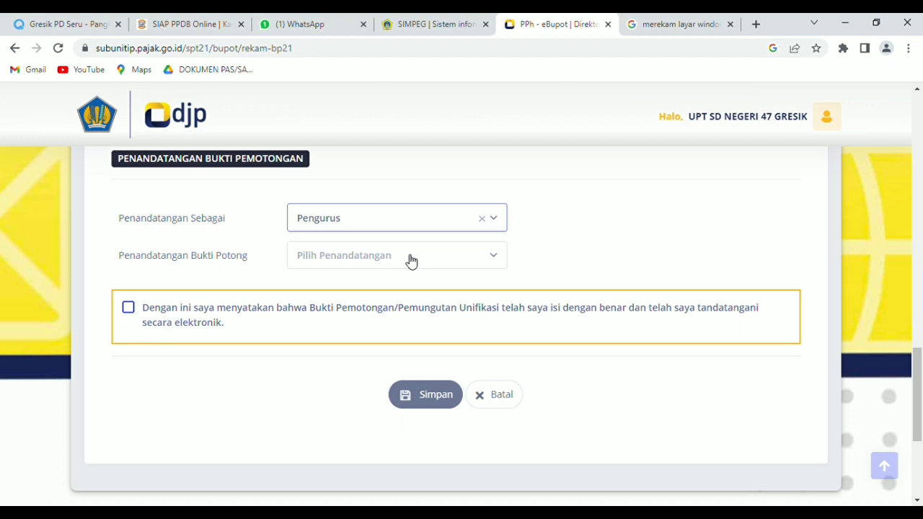
{"action": "left_click", "coordinate": [411, 261]}
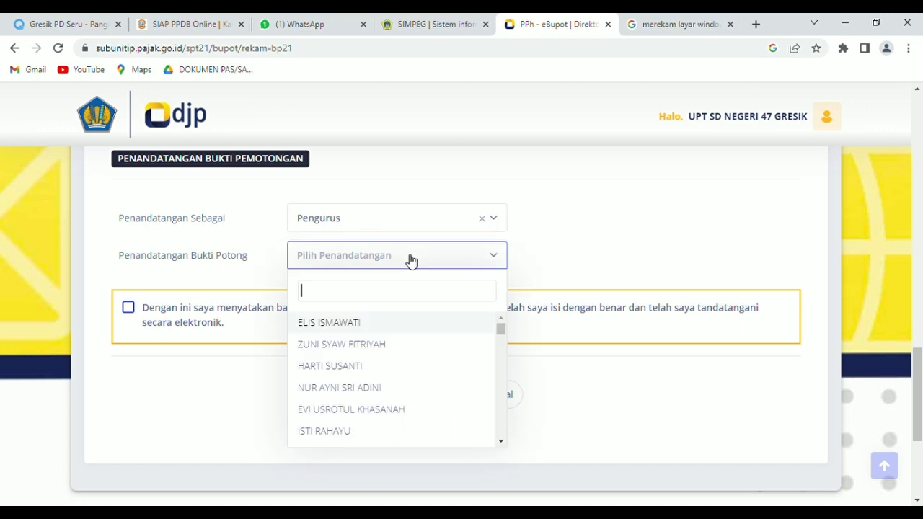
{"action": "left_click", "coordinate": [382, 410]}
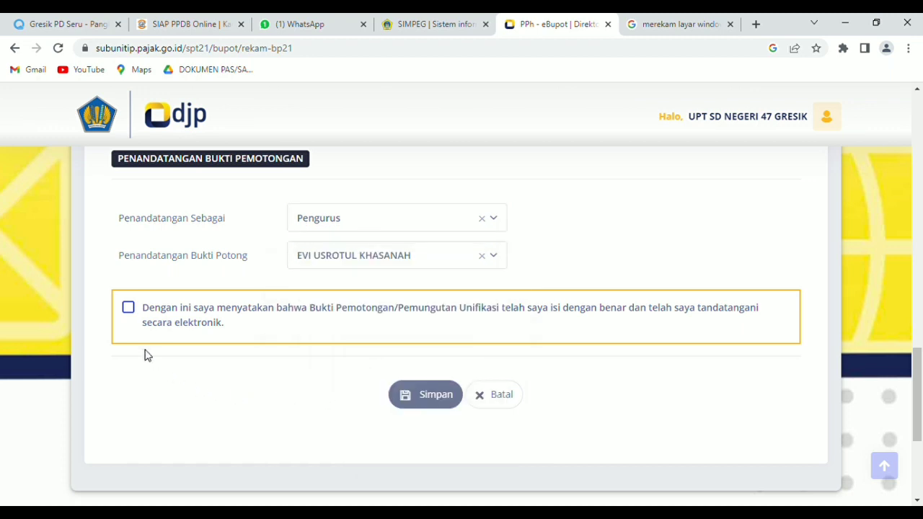
{"action": "left_click", "coordinate": [129, 312]}
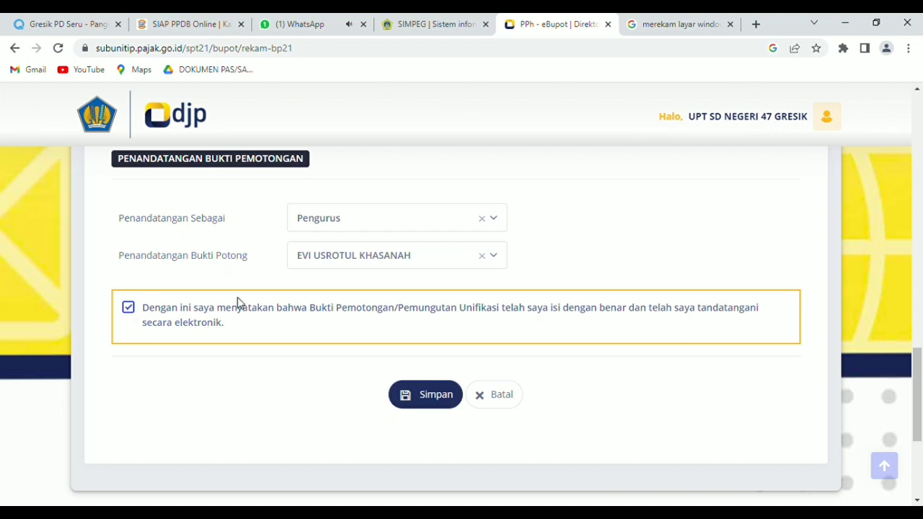
{"action": "left_click", "coordinate": [425, 397]}
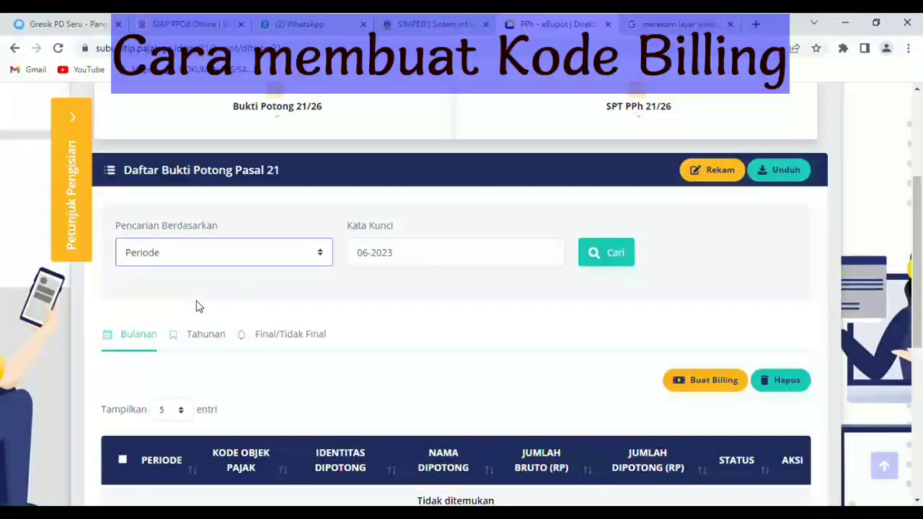
- Search slips for period 05-2023 and show them under Final/Tidak Final
{"action": "left_click", "coordinate": [374, 257]}
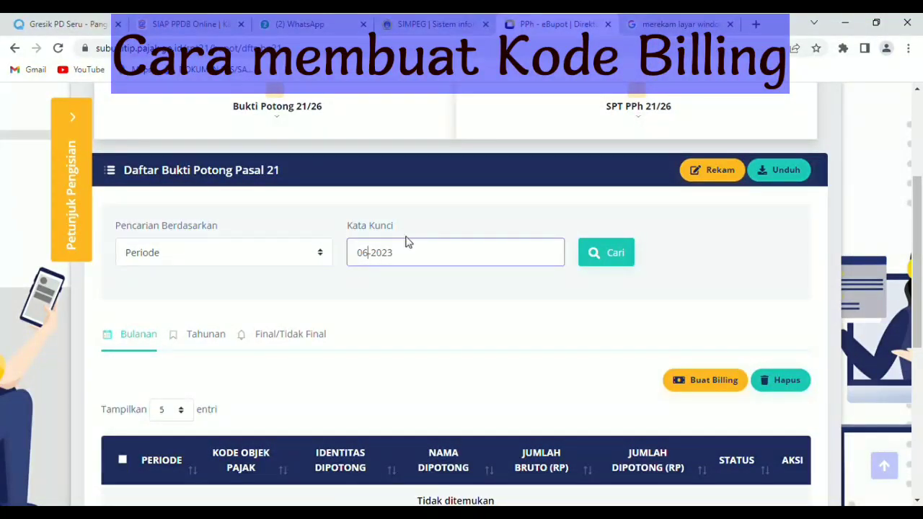
{"action": "key", "text": "BackSpace"}
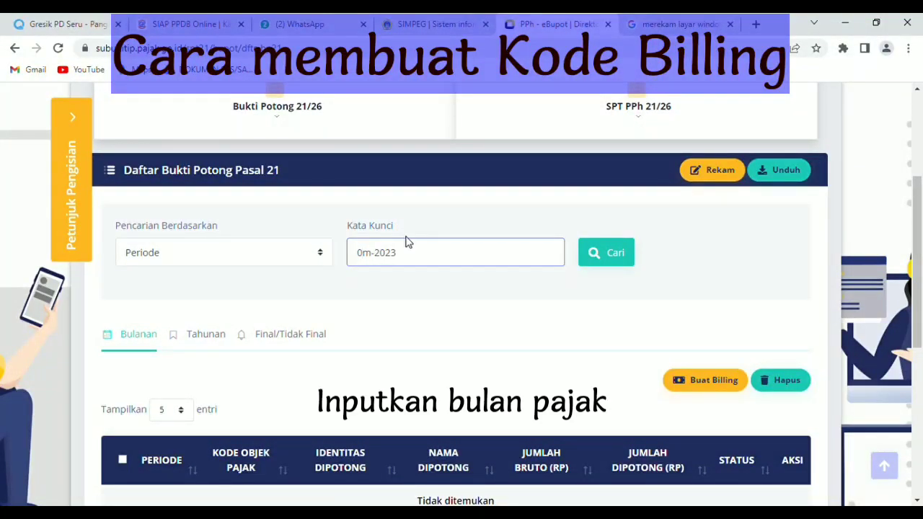
{"action": "type", "text": "5"}
{"action": "left_click", "coordinate": [612, 259]}
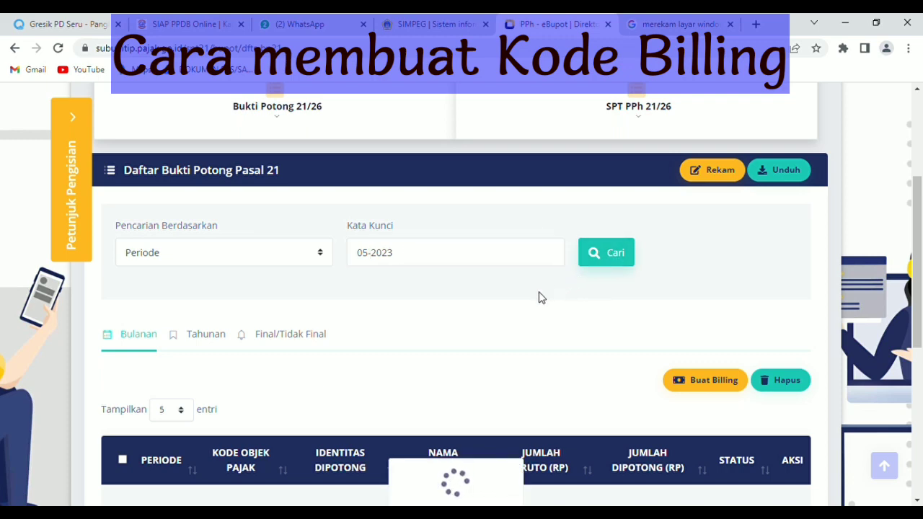
{"action": "scroll", "coordinate": [509, 311], "scroll_direction": "down", "scroll_amount": 1}
{"action": "scroll", "coordinate": [509, 311], "scroll_direction": "up", "scroll_amount": 1}
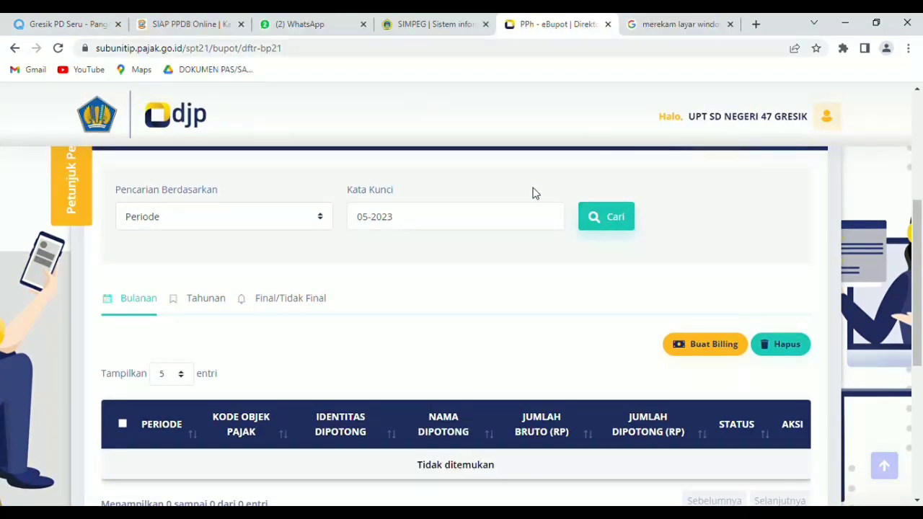
{"action": "scroll", "coordinate": [475, 313], "scroll_direction": "down", "scroll_amount": 1}
{"action": "scroll", "coordinate": [474, 311], "scroll_direction": "up", "scroll_amount": 1}
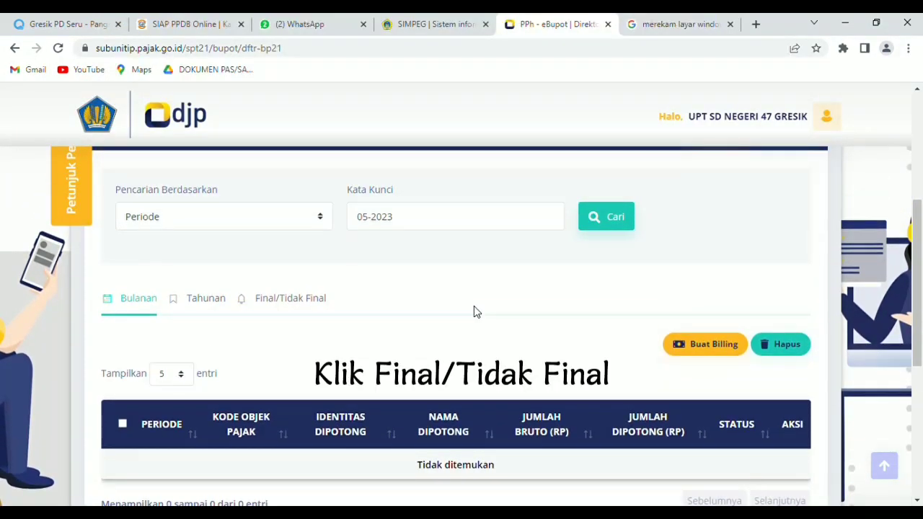
{"action": "left_click", "coordinate": [294, 308]}
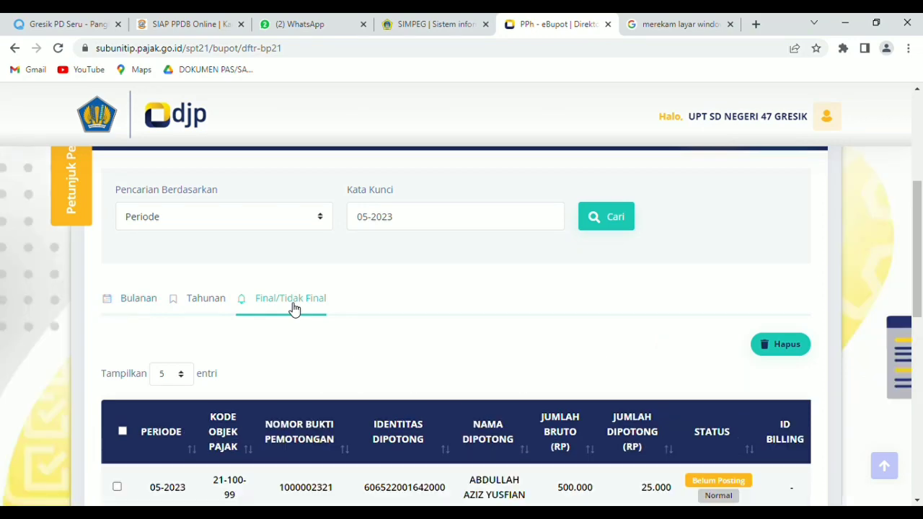
{"action": "scroll", "coordinate": [294, 309], "scroll_direction": "down", "scroll_amount": 2}
{"action": "scroll", "coordinate": [721, 288], "scroll_direction": "right", "scroll_amount": 2}
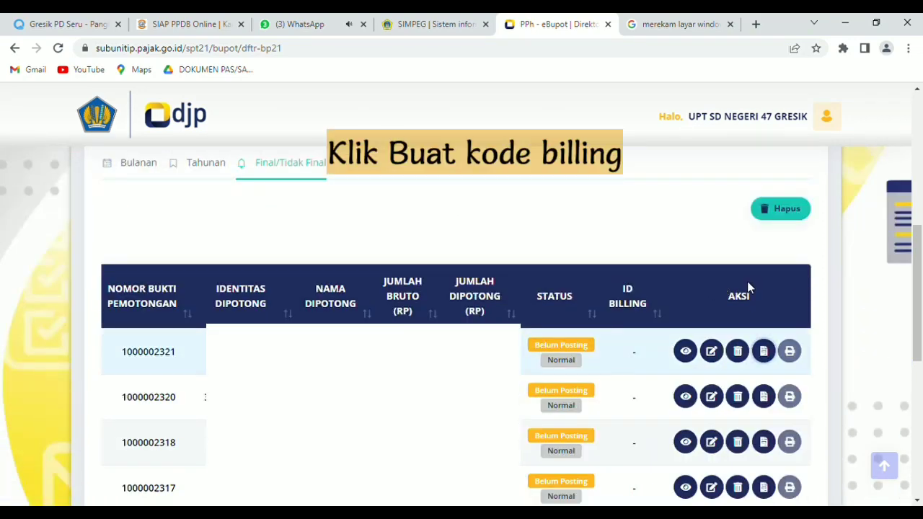
- Generate a billing code with the description EXTRA B.INGGRIS
{"action": "left_click", "coordinate": [764, 351]}
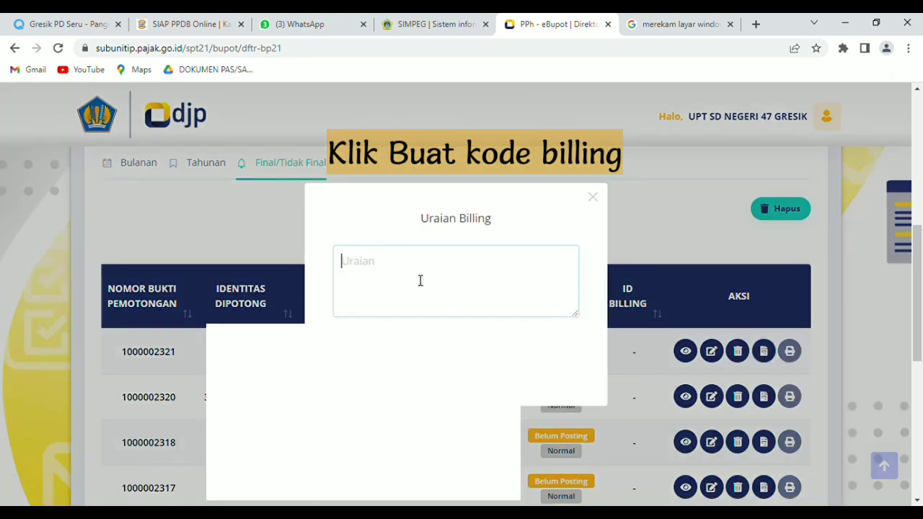
{"action": "type", "text": "EXT"}
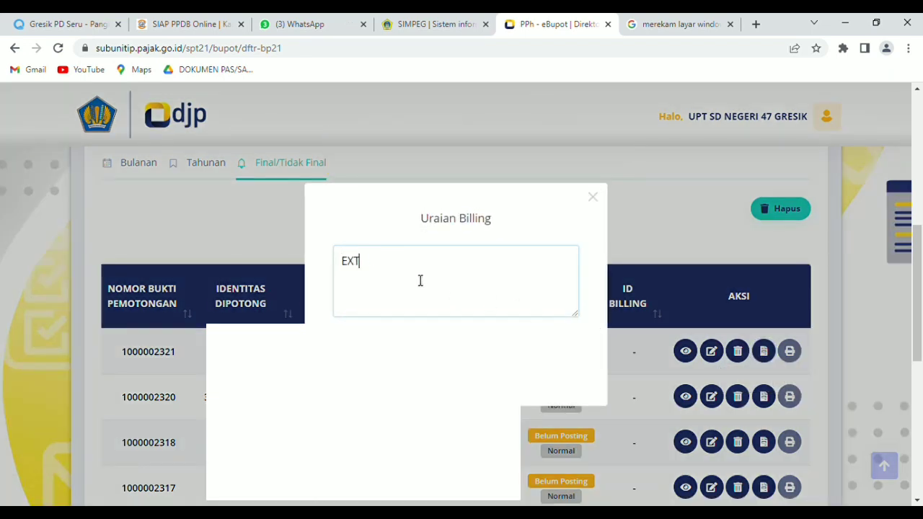
{"action": "type", "text": "RA B.INGGRIS"}
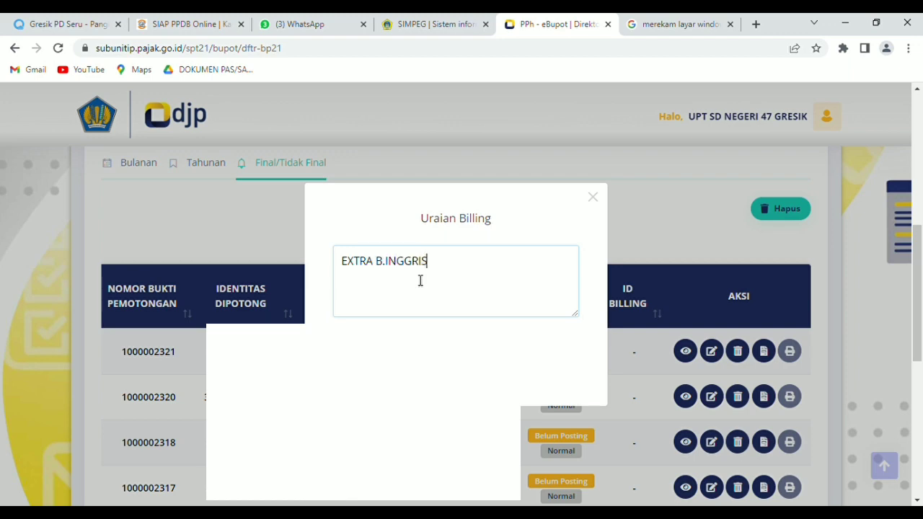
{"action": "left_click", "coordinate": [456, 366]}
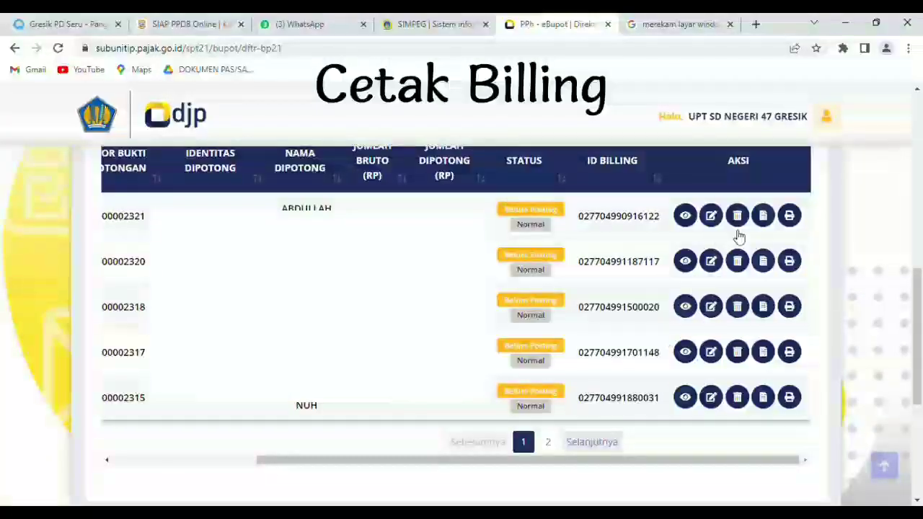
- Open the first slip's billing code PDF showing 25.000 for EXTRA B.INGGRIS
{"action": "left_click", "coordinate": [790, 217]}
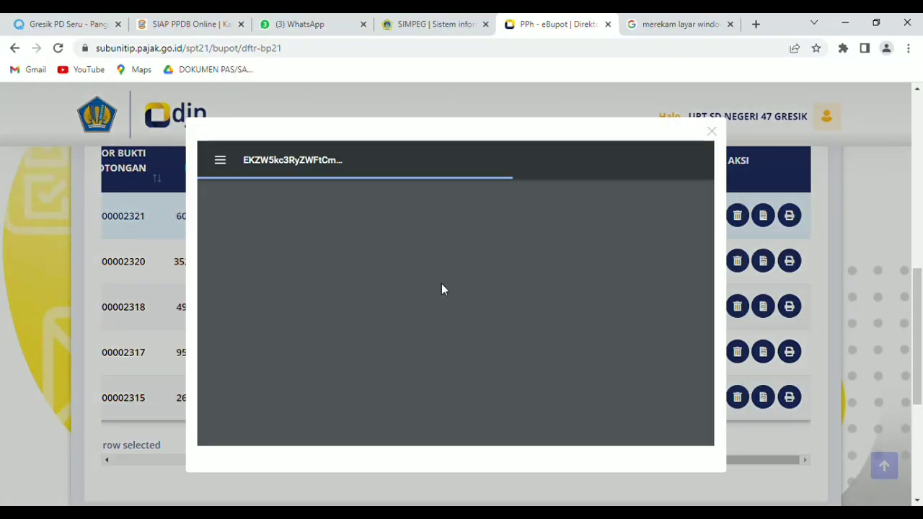
{"action": "scroll", "coordinate": [442, 284], "scroll_direction": "down", "scroll_amount": 2}
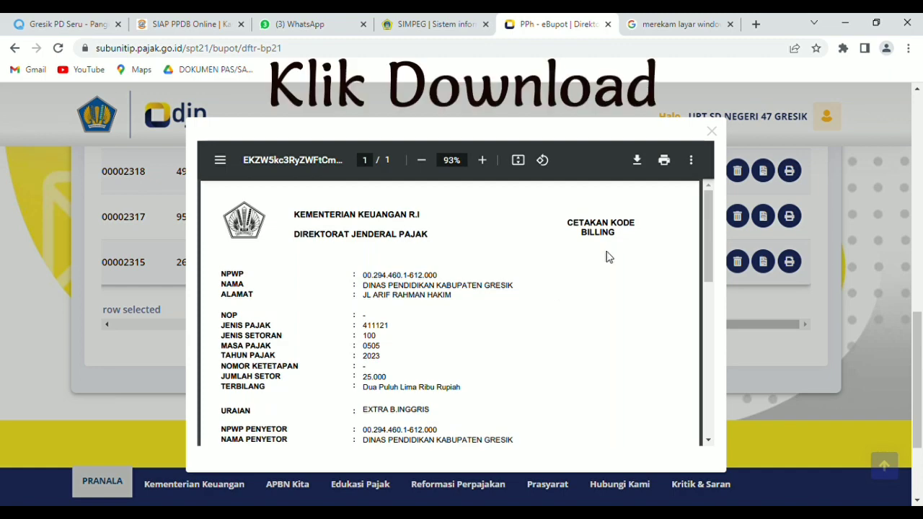
{"action": "scroll", "coordinate": [606, 255], "scroll_direction": "down", "scroll_amount": 3}
{"action": "scroll", "coordinate": [620, 230], "scroll_direction": "up", "scroll_amount": 3}
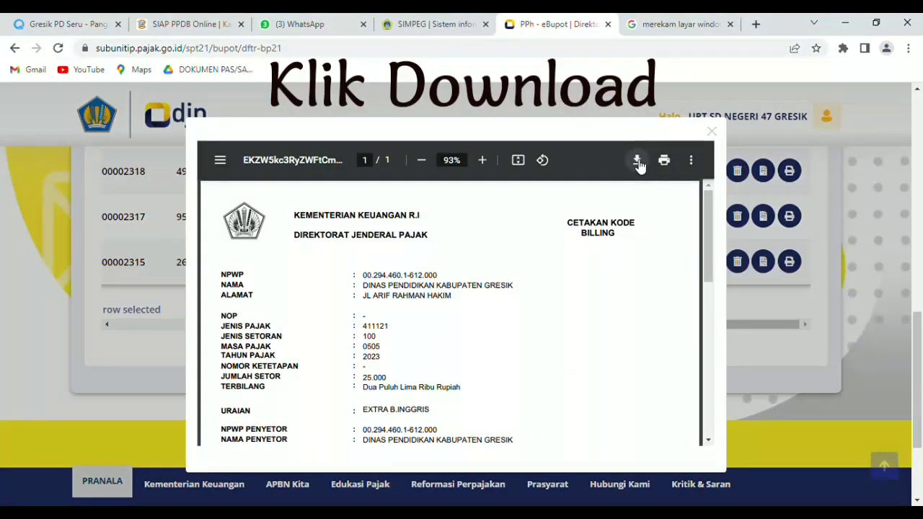